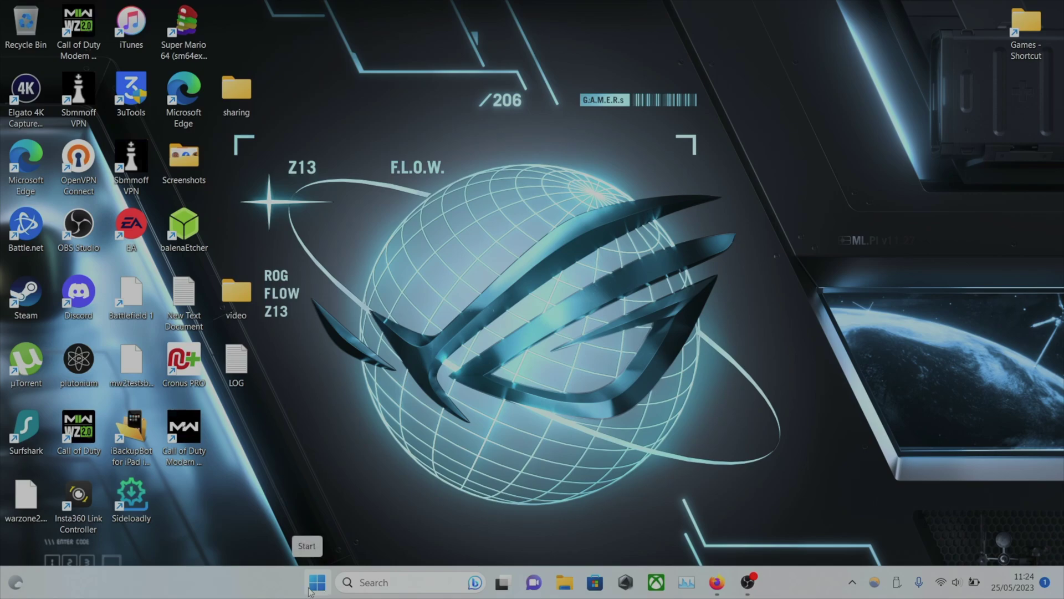
Search the Start menu for 'pho' so the Photos app shows as the best match.
{"action": "left_click", "coordinate": [309, 591]}
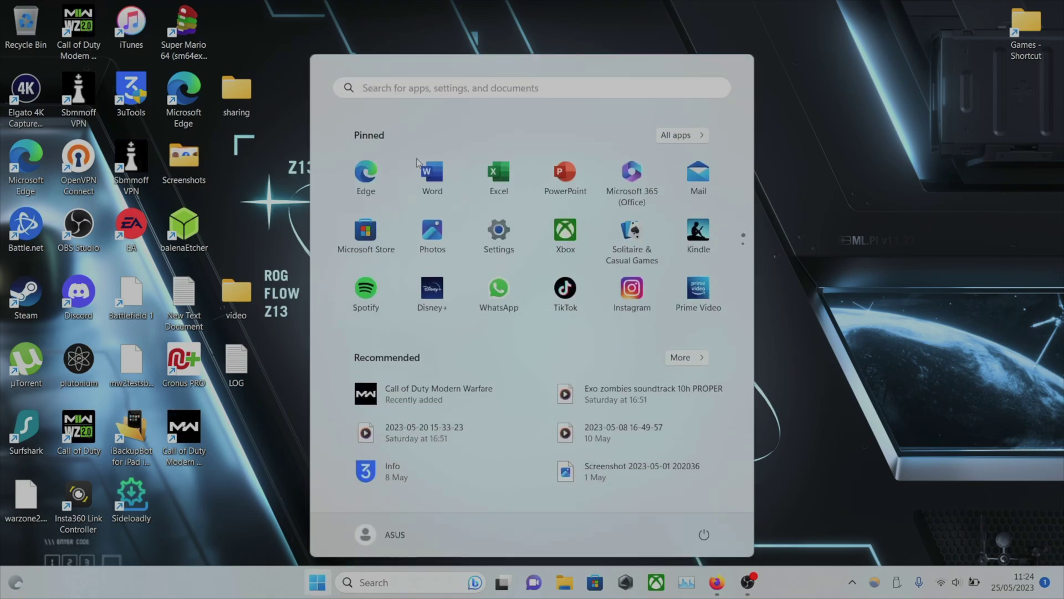
{"action": "left_click", "coordinate": [382, 88]}
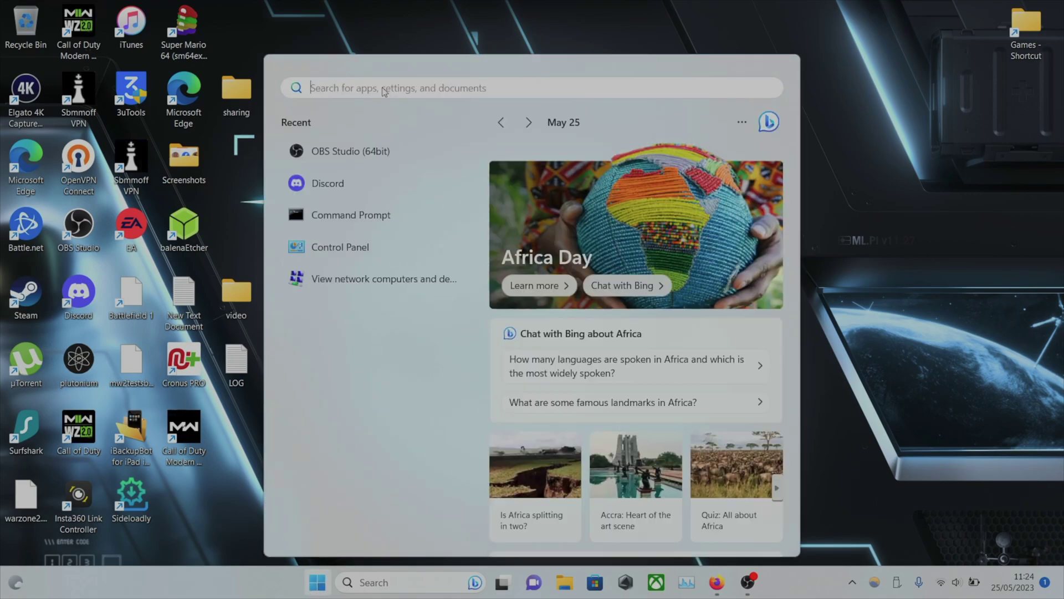
{"action": "type", "text": "photos"}
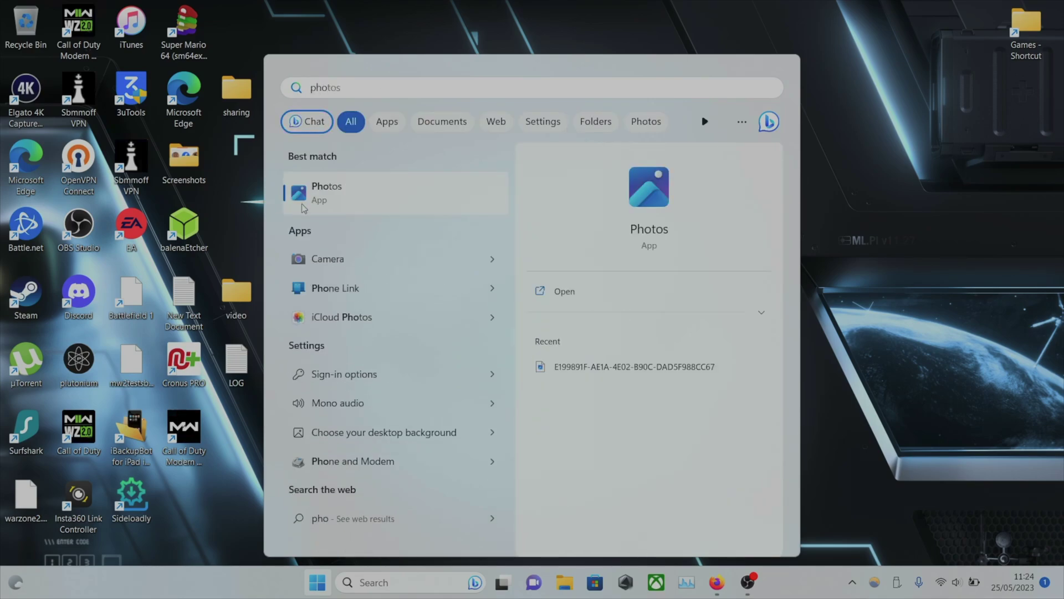
Launch Photos and dismiss the OneDrive introduction to reach the All Photos library.
{"action": "left_click", "coordinate": [359, 197]}
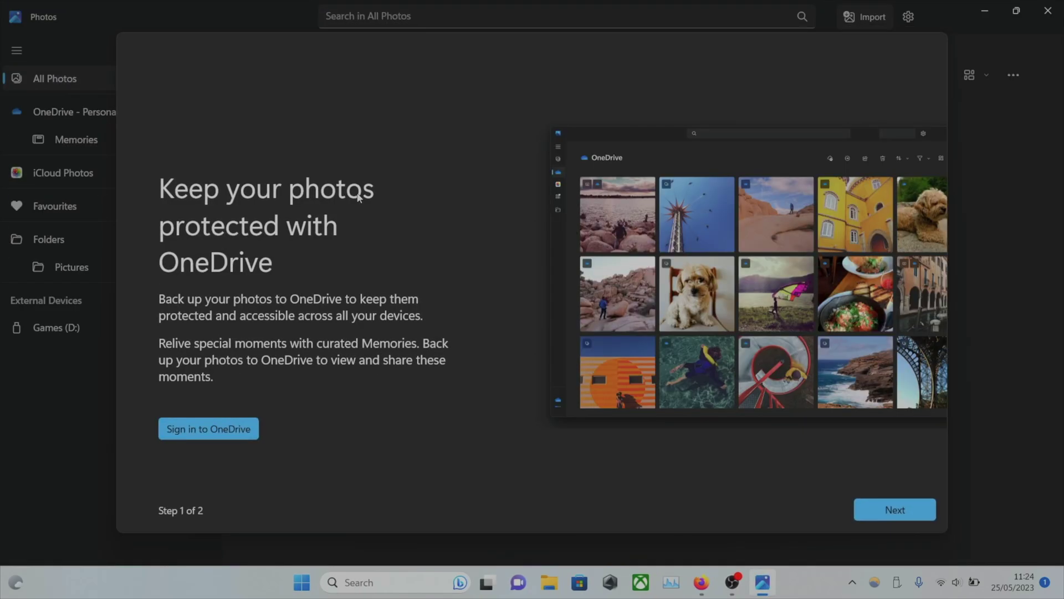
{"action": "left_click", "coordinate": [863, 514]}
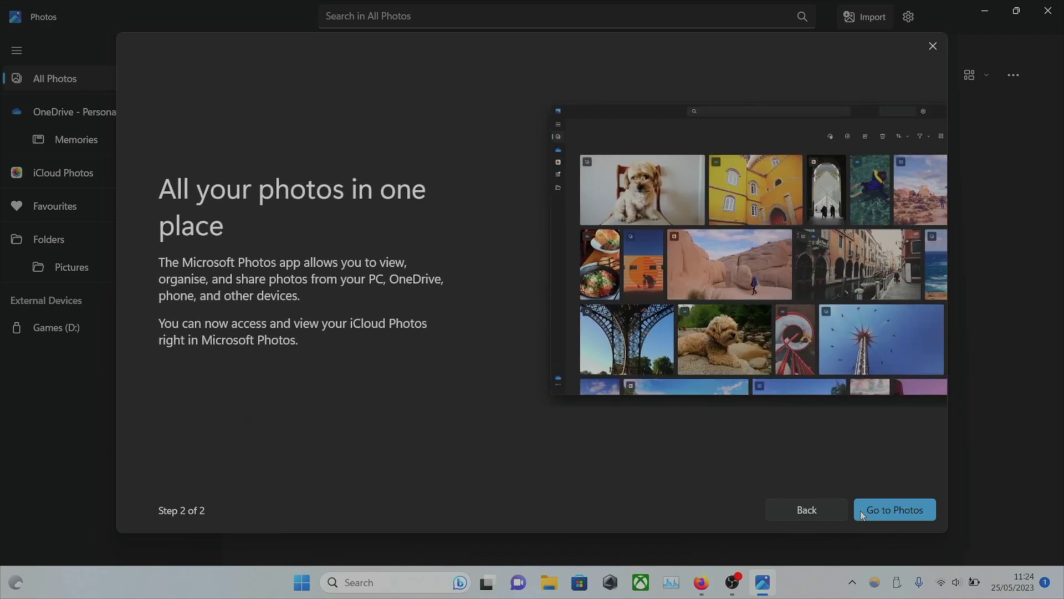
{"action": "left_click", "coordinate": [933, 47]}
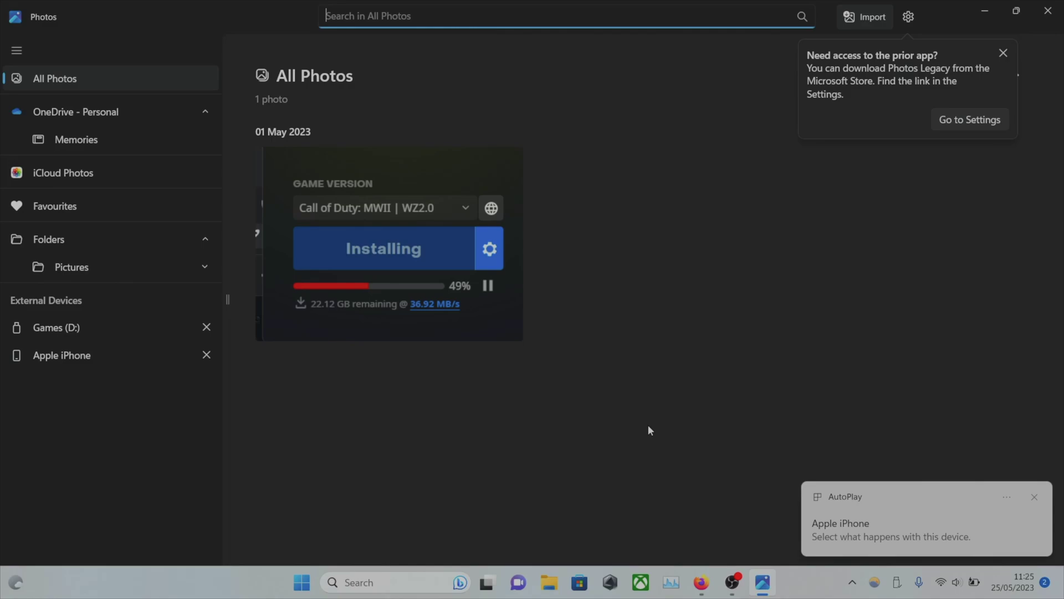
Import from the connected Apple iPhone, loading its 216 photos and 11 videos.
{"action": "left_click", "coordinate": [856, 22]}
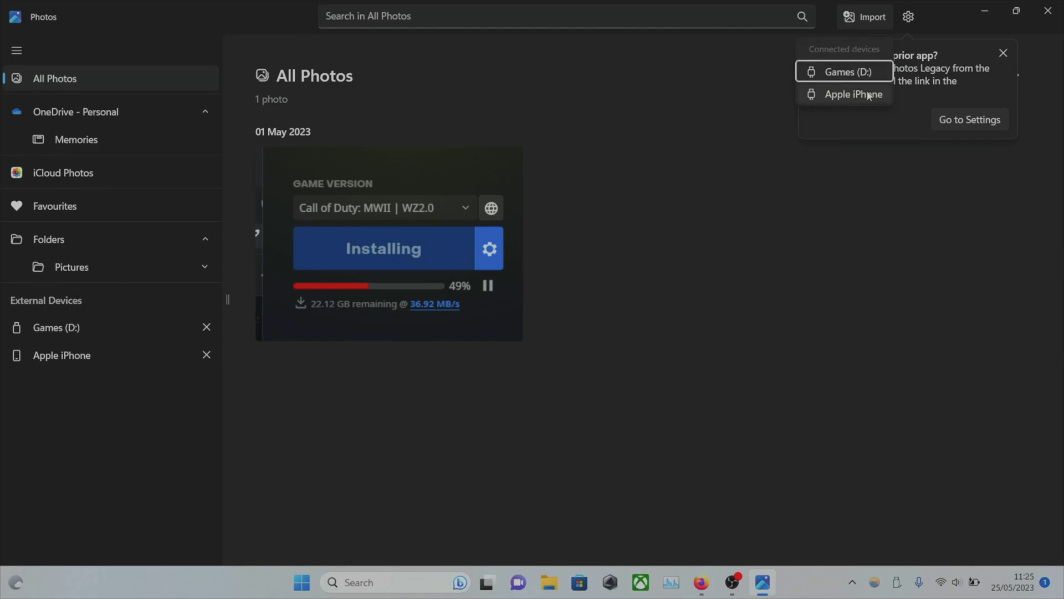
{"action": "left_click", "coordinate": [819, 96]}
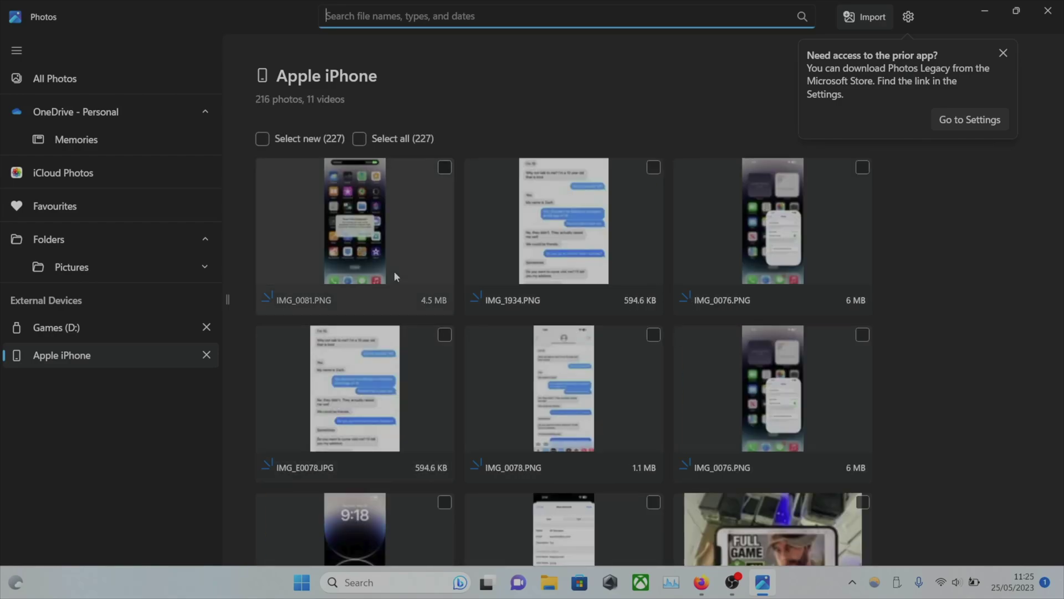
Clear the full selection and tick only IMG_0071, IMG_0072 and IMG_0073 for import.
{"action": "left_click", "coordinate": [1003, 52]}
{"action": "scroll", "coordinate": [490, 255], "scroll_direction": "down", "scroll_amount": 3}
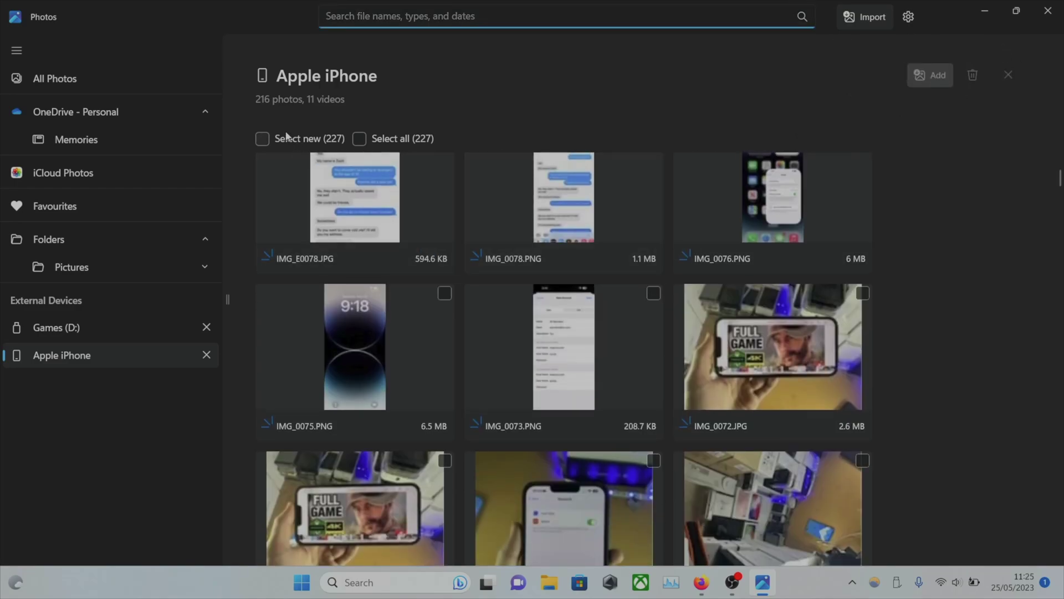
{"action": "left_click", "coordinate": [360, 139]}
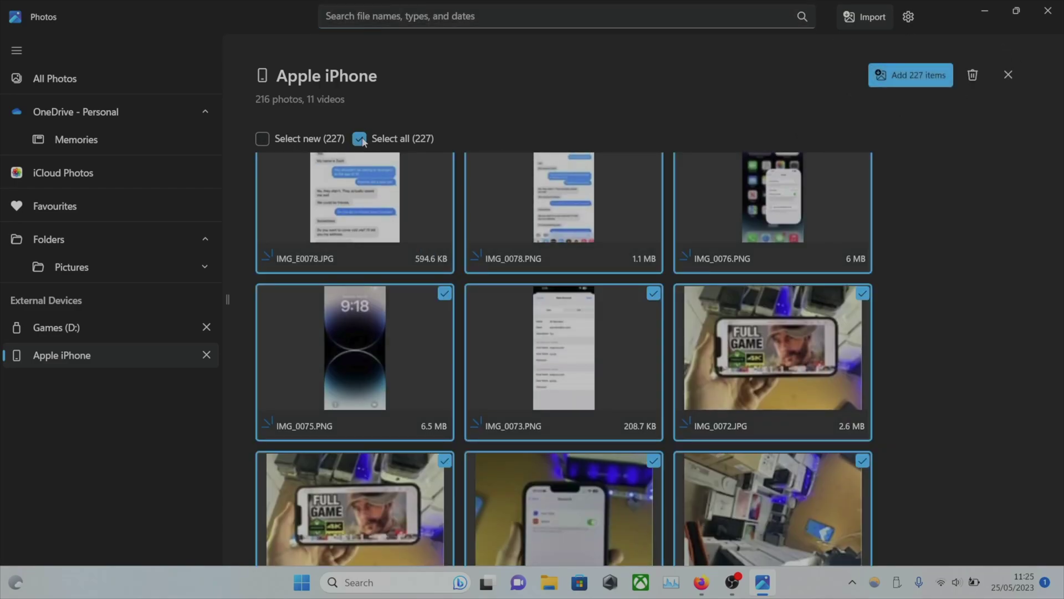
{"action": "left_click", "coordinate": [359, 139]}
{"action": "scroll", "coordinate": [486, 232], "scroll_direction": "up", "scroll_amount": 2}
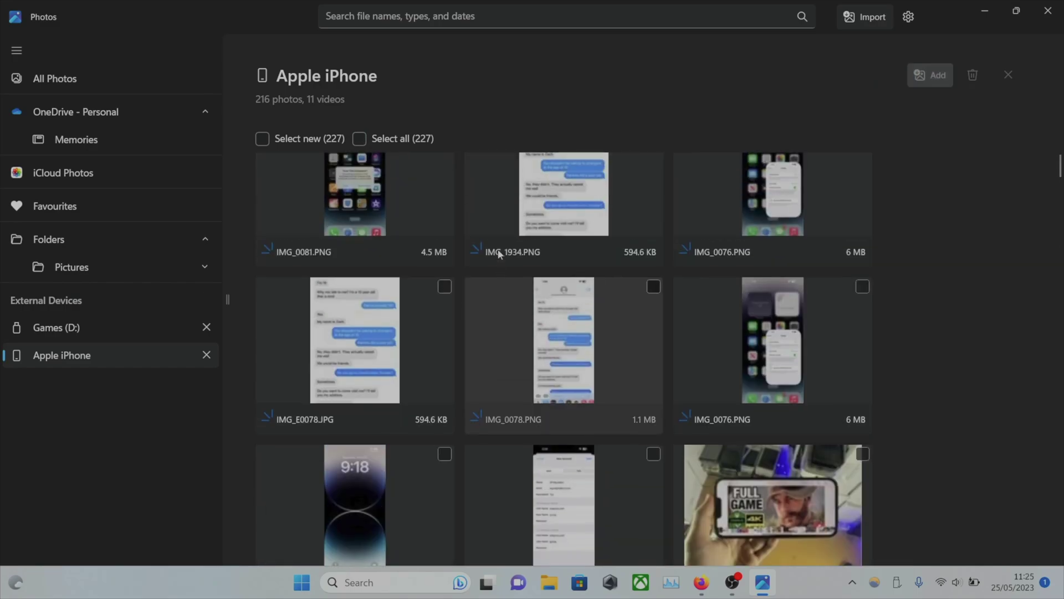
{"action": "scroll", "coordinate": [641, 305], "scroll_direction": "down", "scroll_amount": 6}
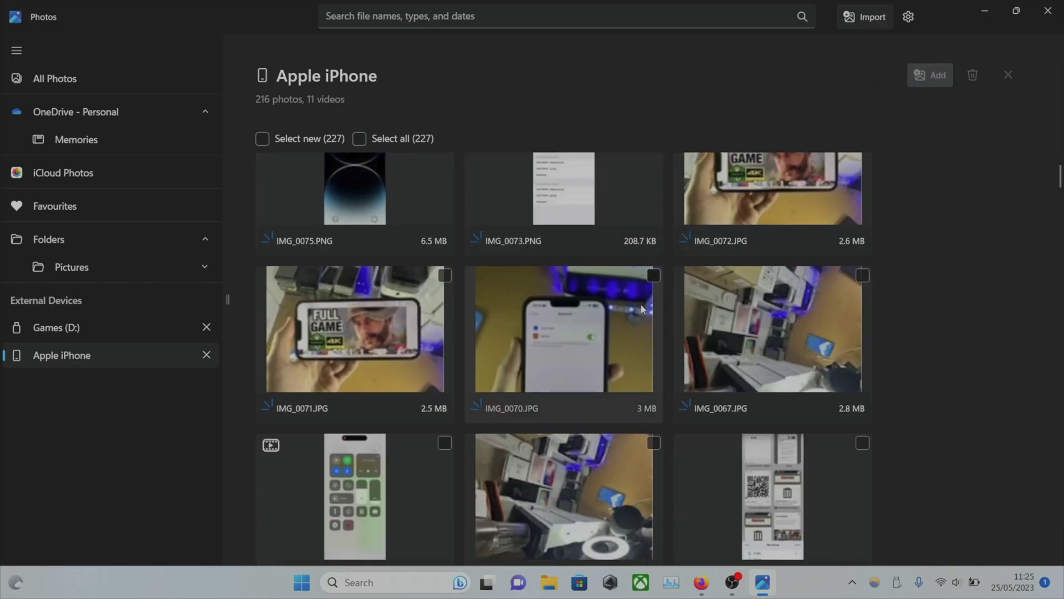
{"action": "left_click", "coordinate": [444, 308]}
{"action": "scroll", "coordinate": [401, 294], "scroll_direction": "up", "scroll_amount": 3}
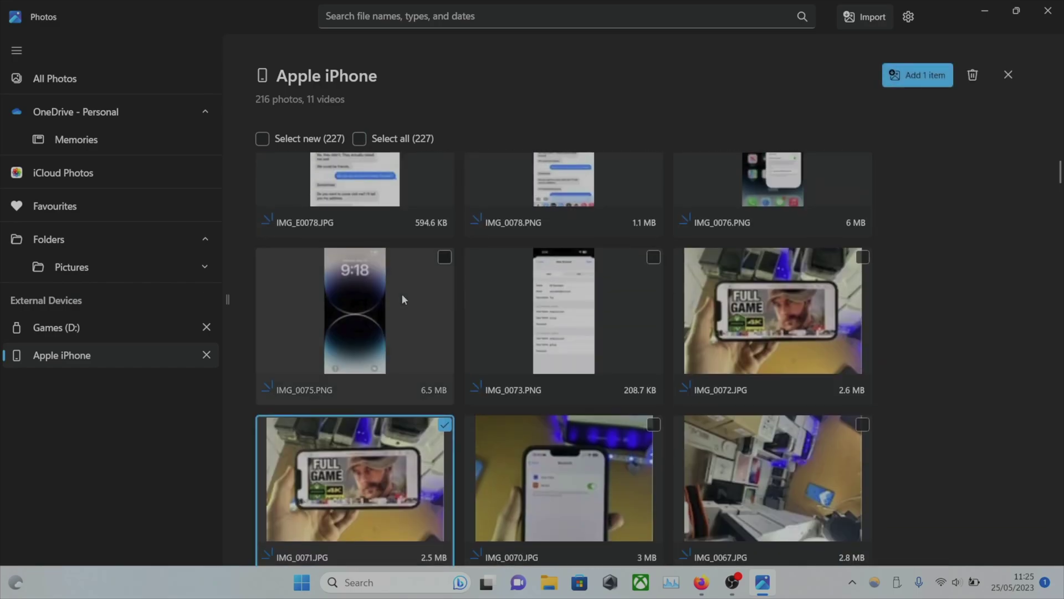
{"action": "left_click", "coordinate": [722, 285]}
{"action": "left_click", "coordinate": [624, 276]}
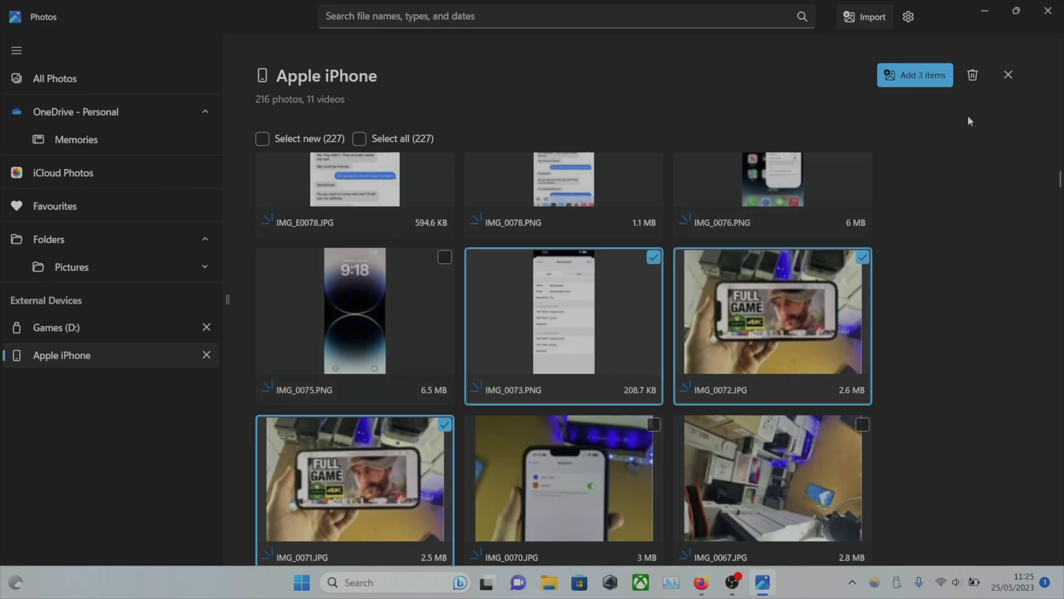
Add the 3 selected items and import them into the Pictures folder.
{"action": "left_click", "coordinate": [907, 85]}
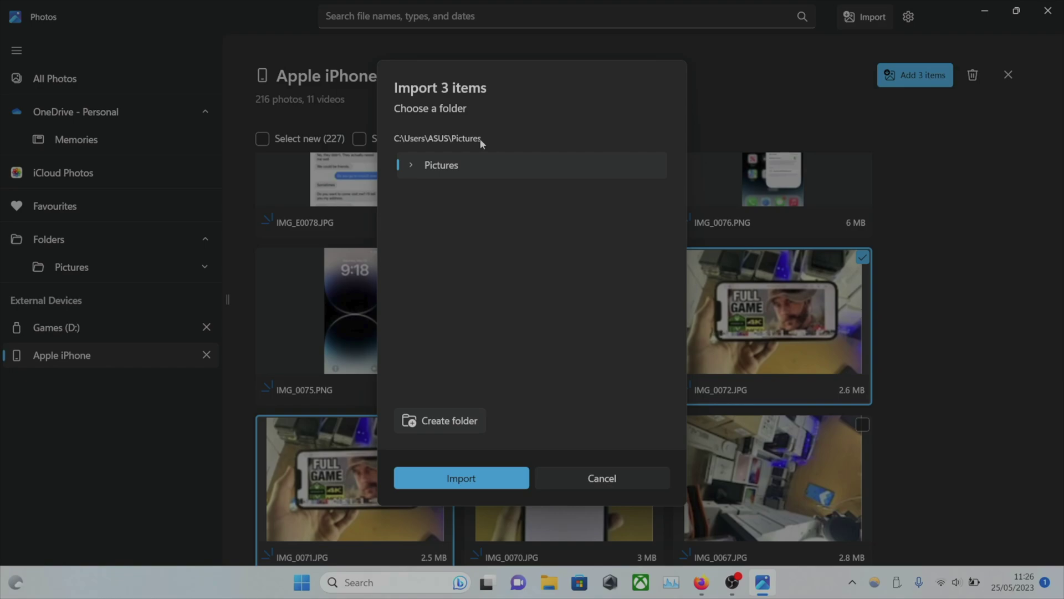
{"action": "left_click", "coordinate": [410, 166]}
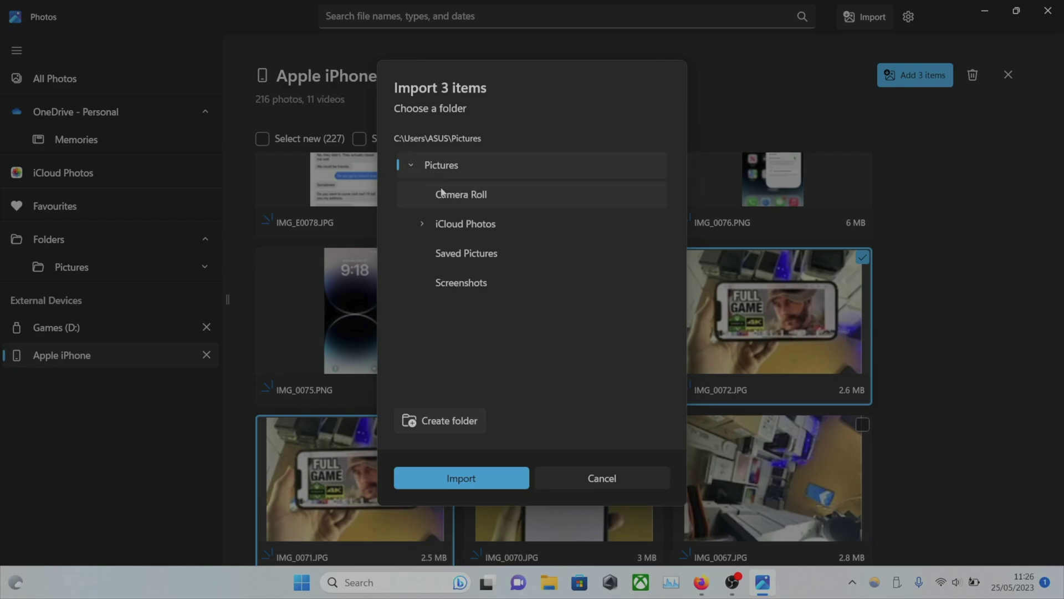
{"action": "left_click", "coordinate": [410, 166]}
{"action": "left_click", "coordinate": [460, 480]}
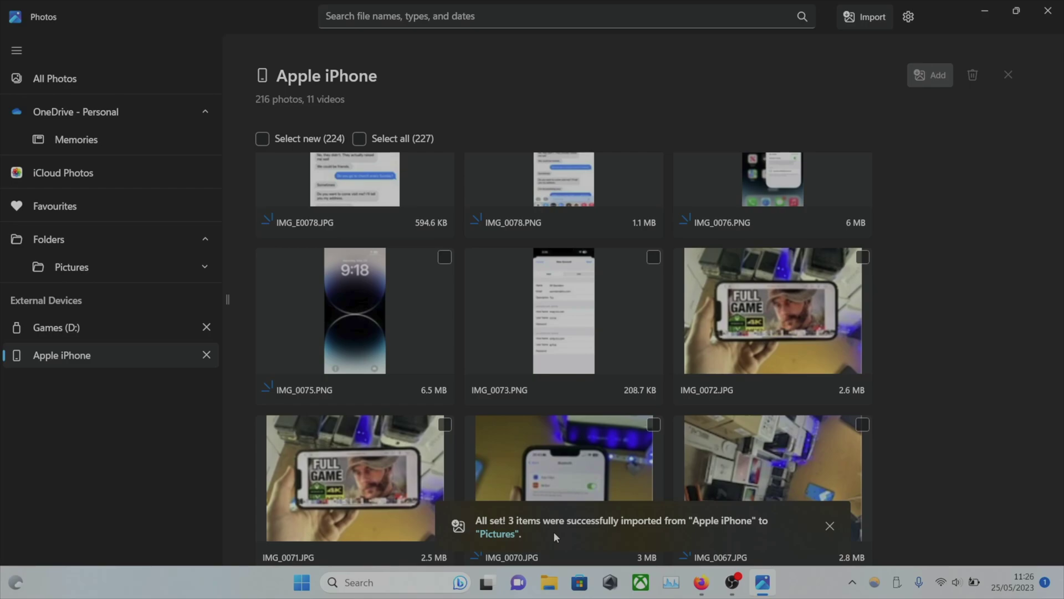
Open File Explorer on Pictures and select the imported IMG_0071, IMG_0072 and IMG_0073.
{"action": "left_click", "coordinate": [548, 591]}
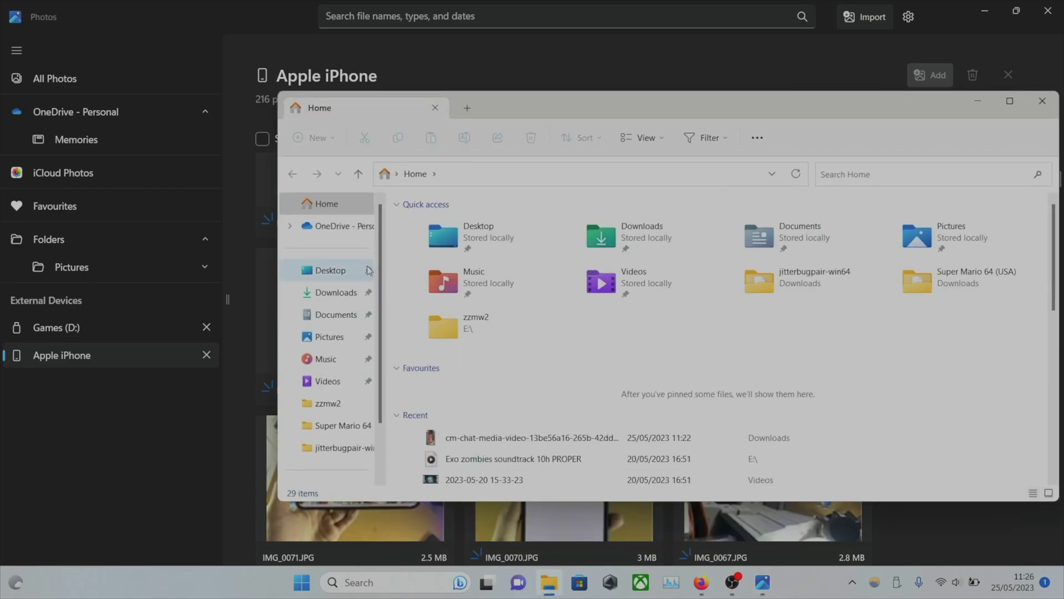
{"action": "left_click", "coordinate": [330, 344]}
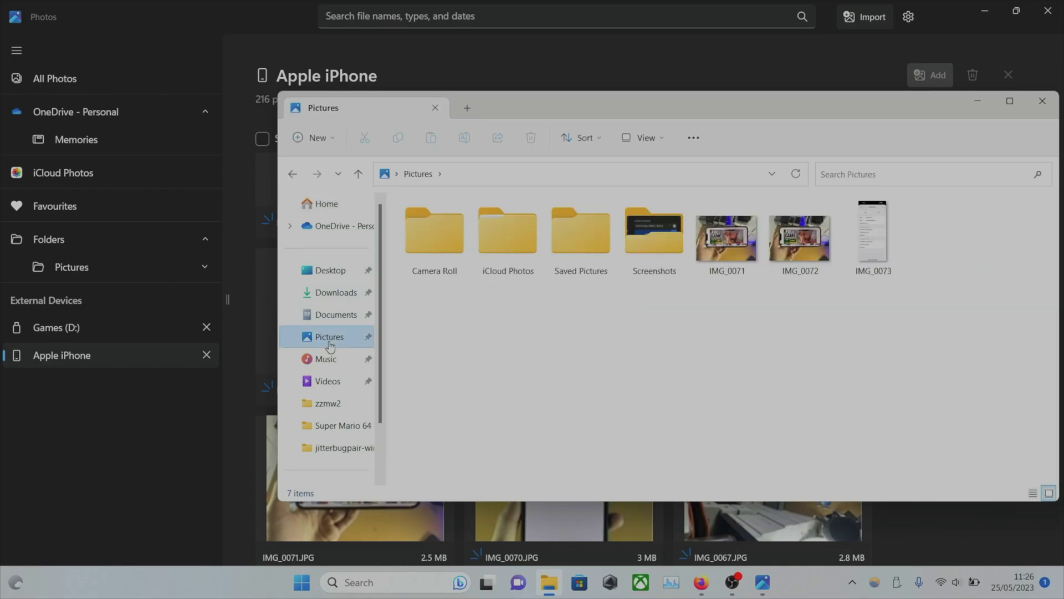
{"action": "left_click_drag", "start_coordinate": [724, 312], "coordinate": [887, 246]}
{"action": "left_click", "coordinate": [959, 311]}
{"action": "left_click_drag", "start_coordinate": [958, 311], "coordinate": [741, 197]}
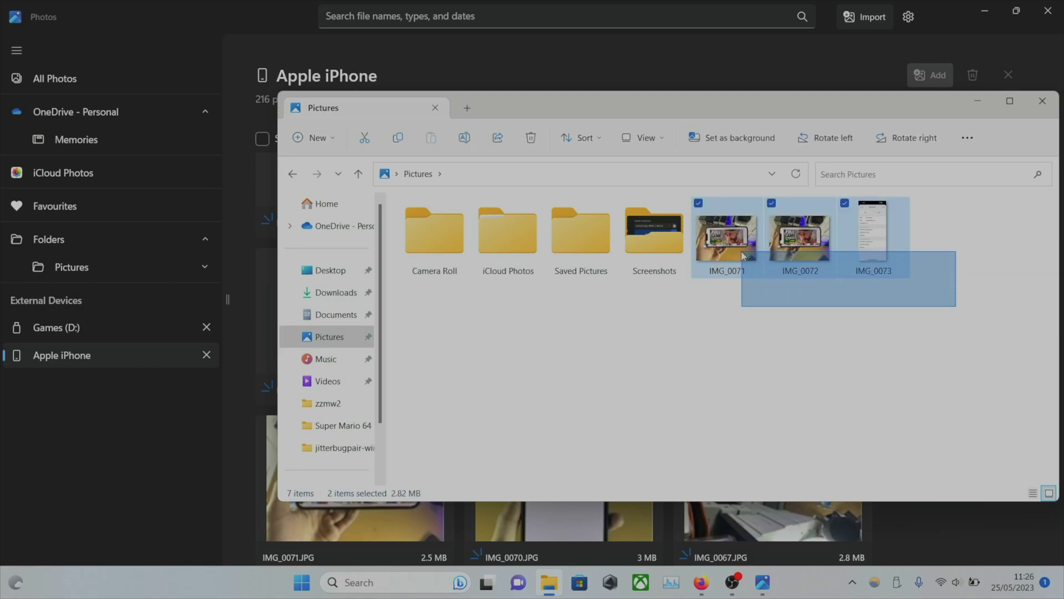
{"action": "key", "text": "Menu"}
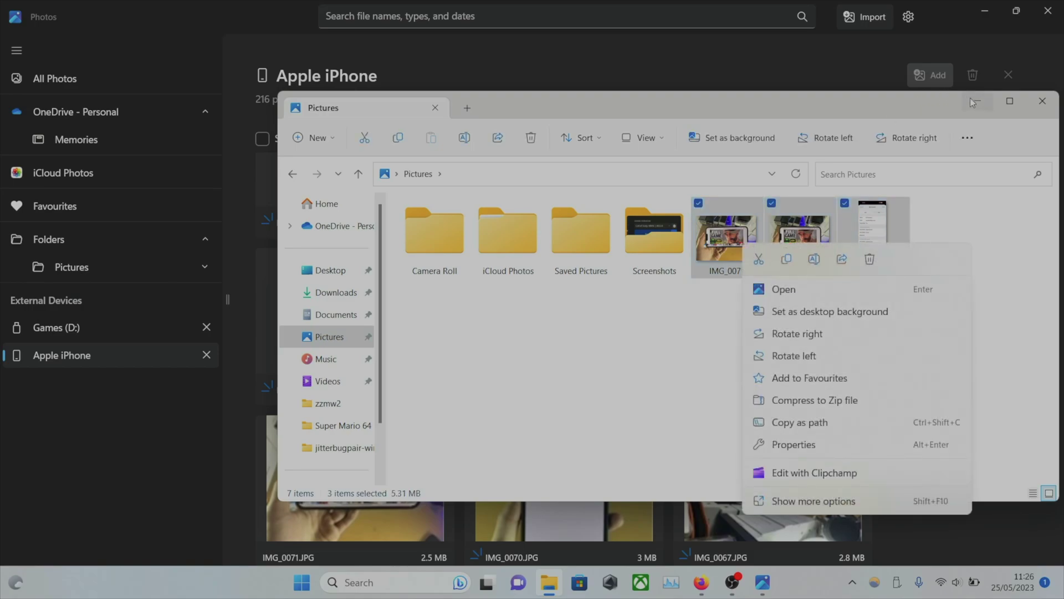
{"action": "left_click", "coordinate": [991, 281]}
{"action": "left_click", "coordinate": [991, 282]}
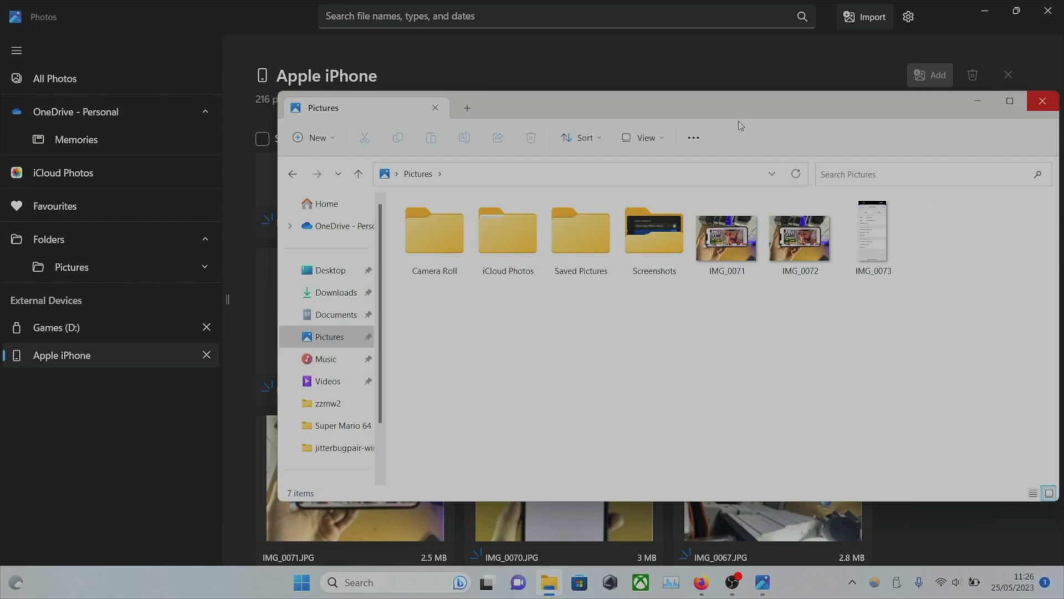
Browse the New options in the Pictures context menu without creating anything.
{"action": "right_click", "coordinate": [652, 319]}
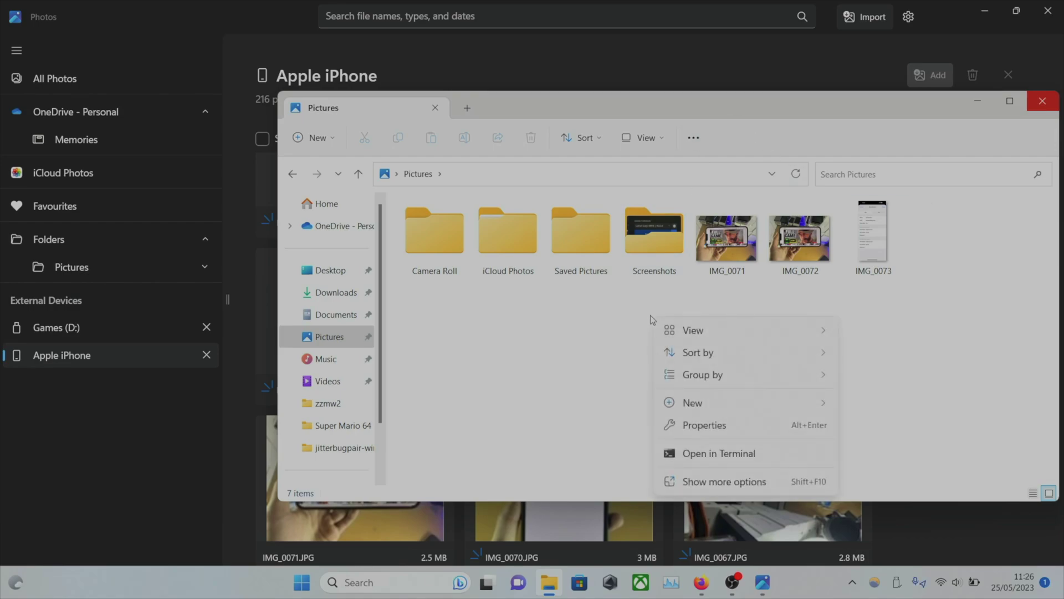
{"action": "mouse_move", "coordinate": [746, 413]}
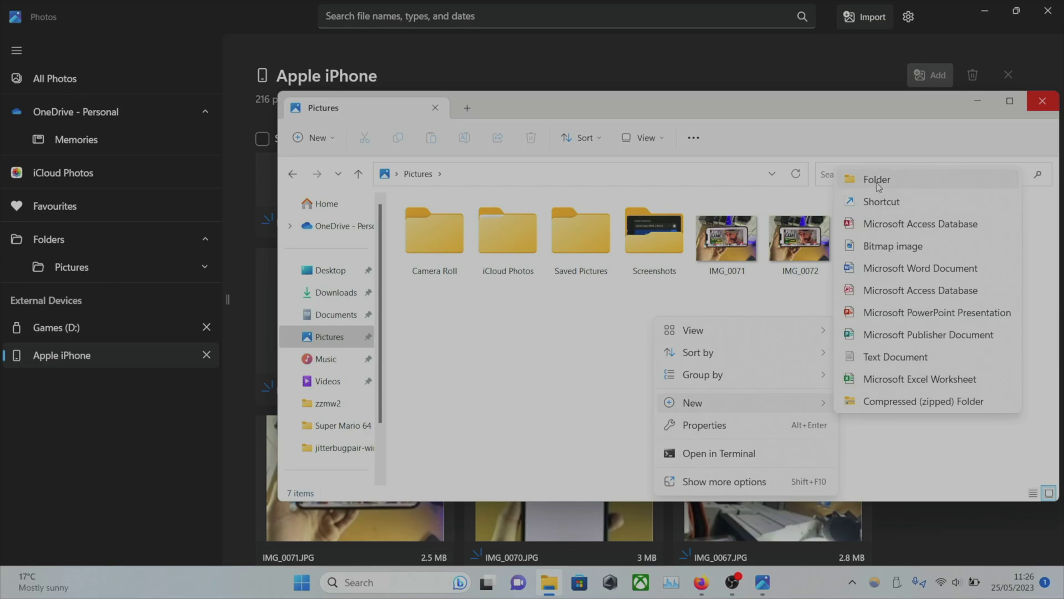
{"action": "left_click", "coordinate": [860, 111]}
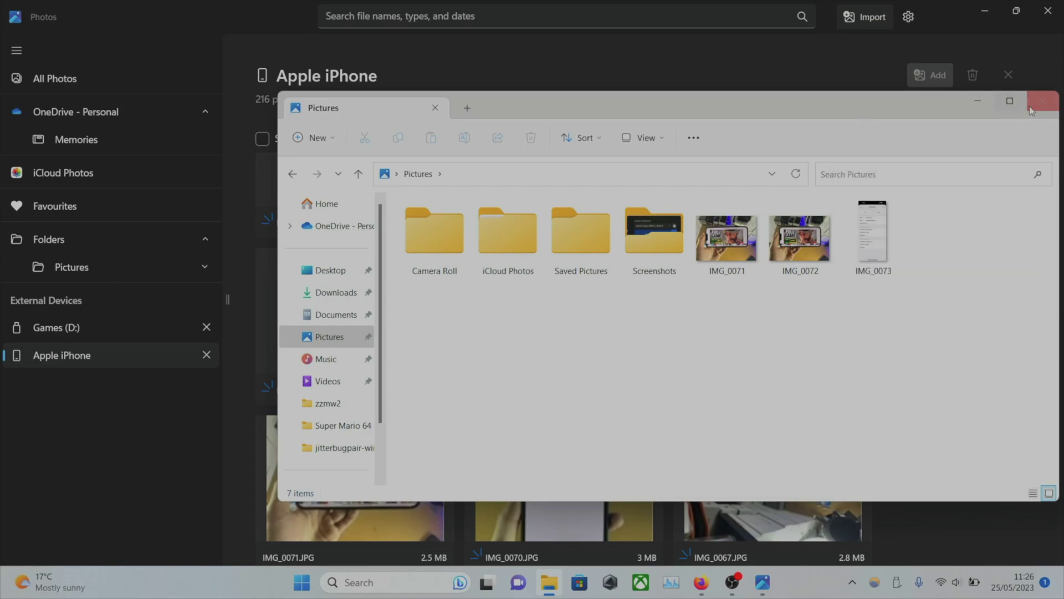
Close Microsoft Photos and shift the Pictures window slightly left.
{"action": "left_click", "coordinate": [1046, 12]}
{"action": "left_click_drag", "start_coordinate": [699, 105], "coordinate": [633, 108]}
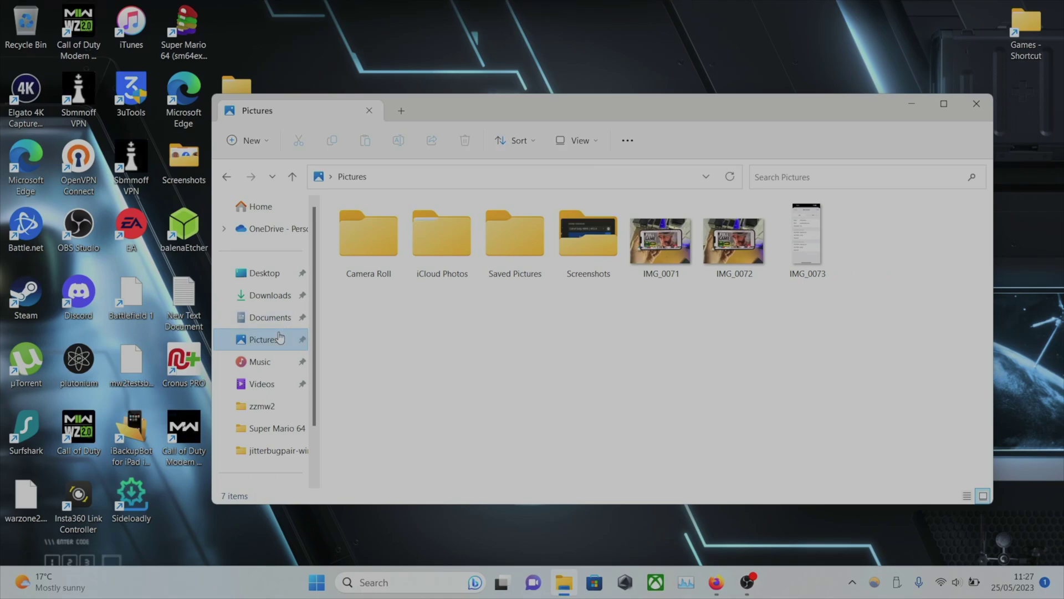
{"action": "scroll", "coordinate": [272, 344], "scroll_direction": "down", "scroll_amount": 2}
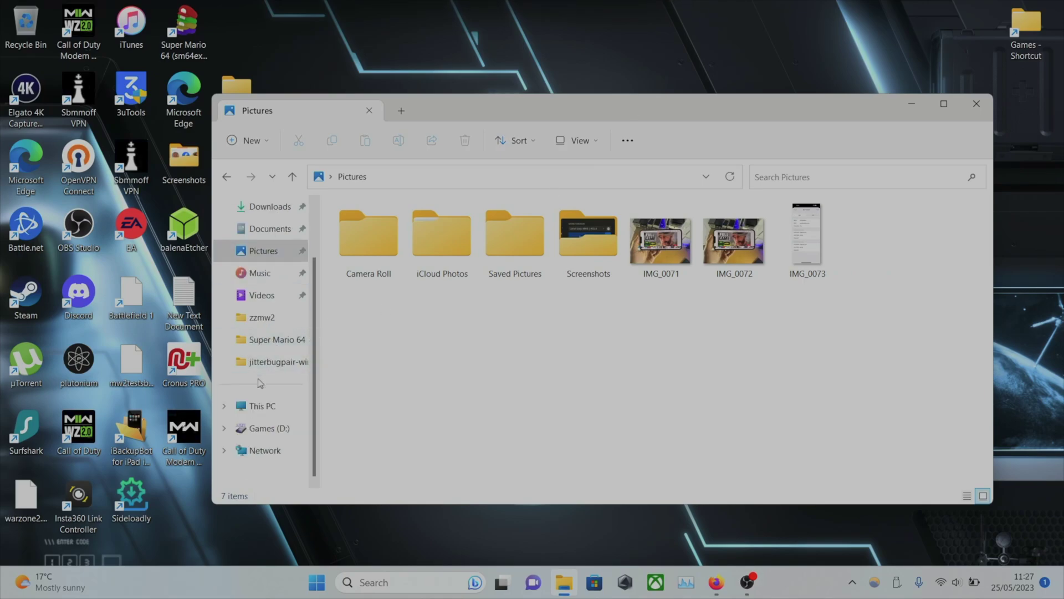
{"action": "mouse_move", "coordinate": [569, 581]}
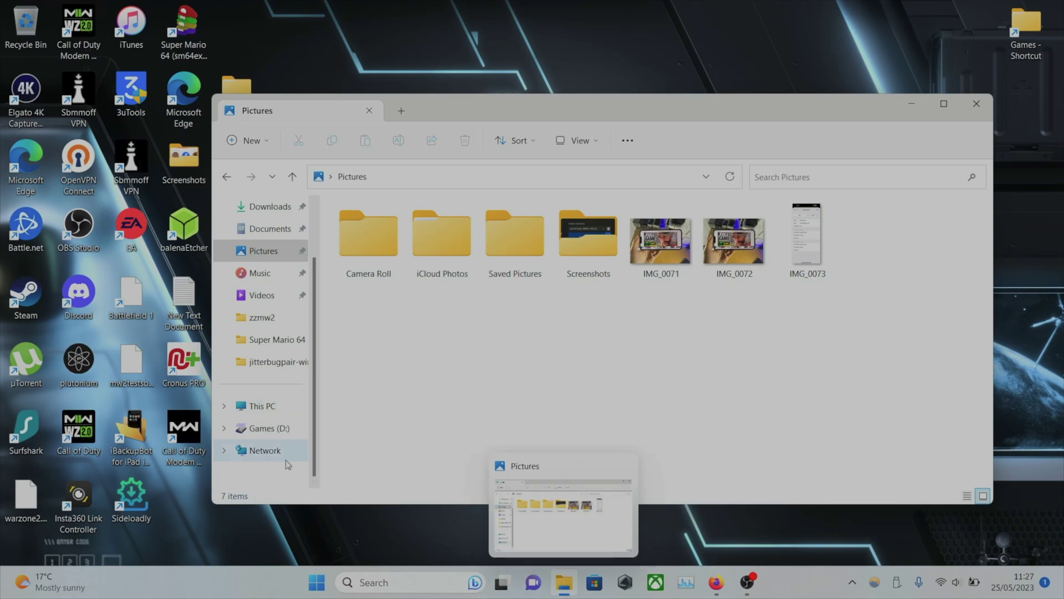
Navigate This PC > Apple iPhone > Internal Storage > DCIM and open the 201307_ folder.
{"action": "left_click", "coordinate": [277, 407]}
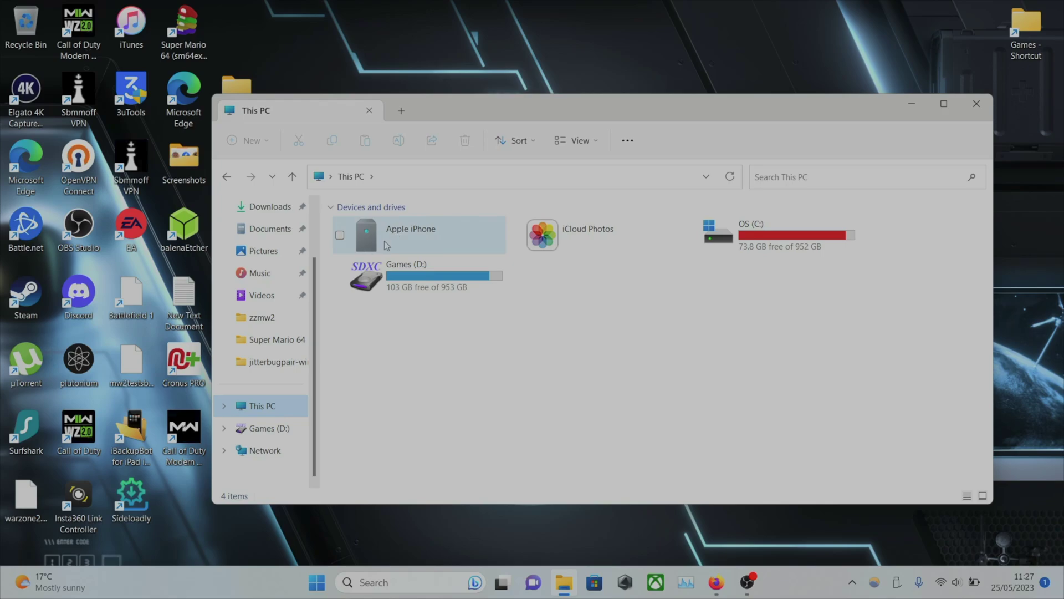
{"action": "double_click", "coordinate": [412, 238]}
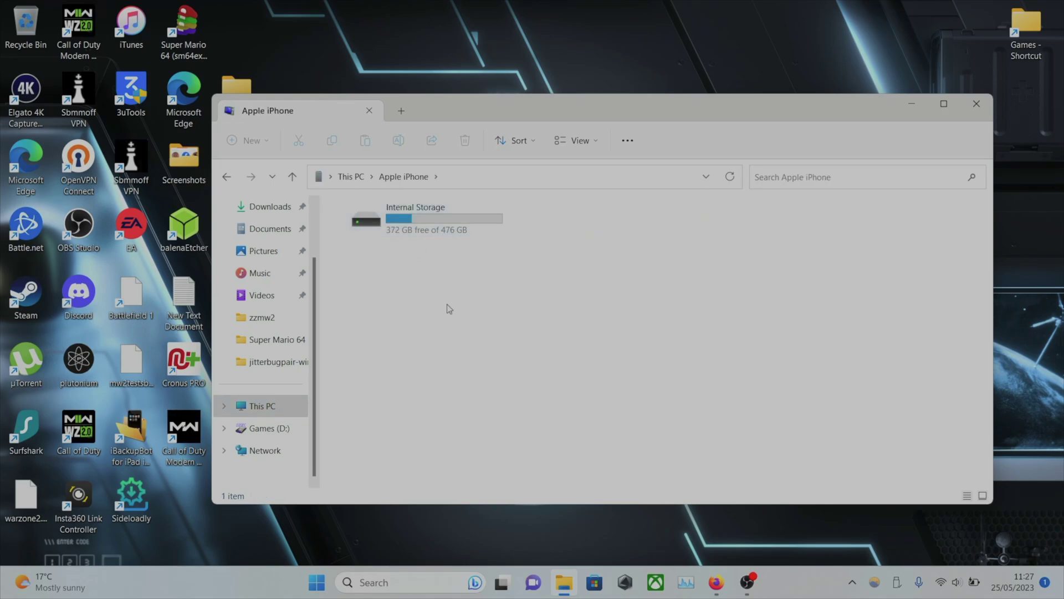
{"action": "double_click", "coordinate": [446, 231]}
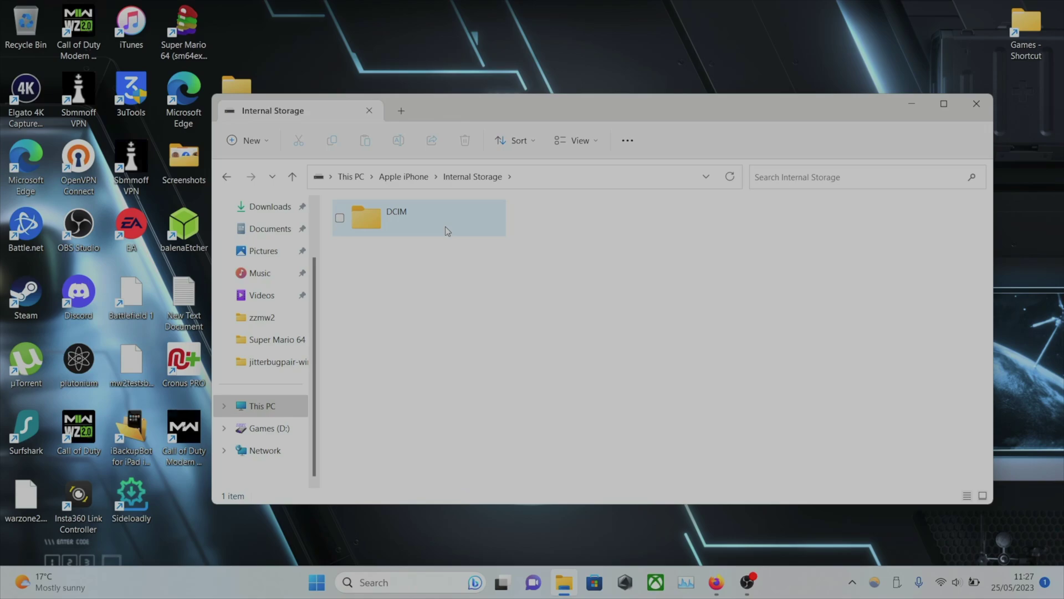
{"action": "double_click", "coordinate": [447, 230]}
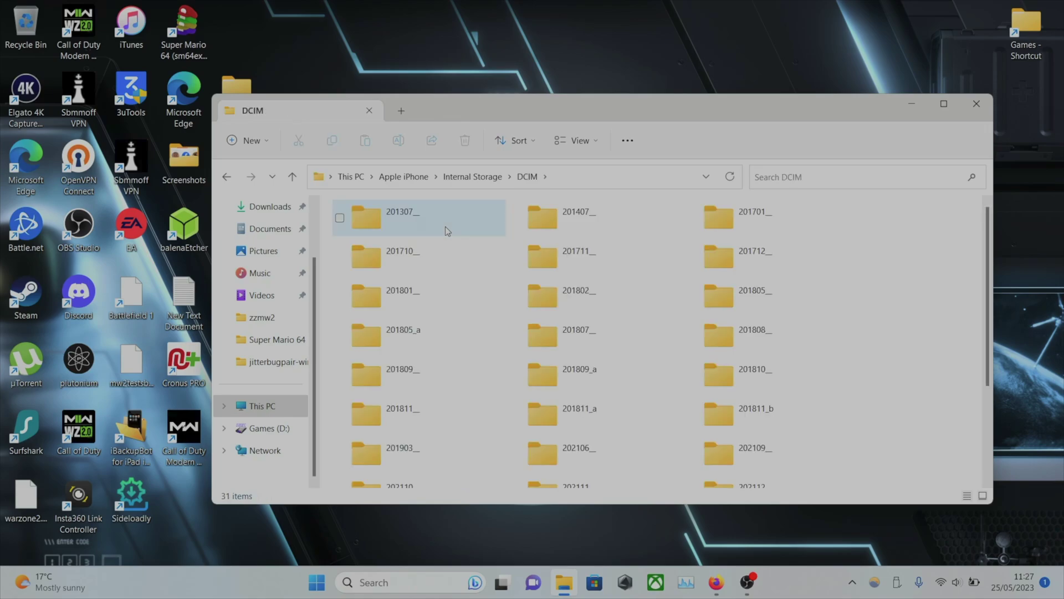
{"action": "scroll", "coordinate": [555, 307], "scroll_direction": "down", "scroll_amount": 3}
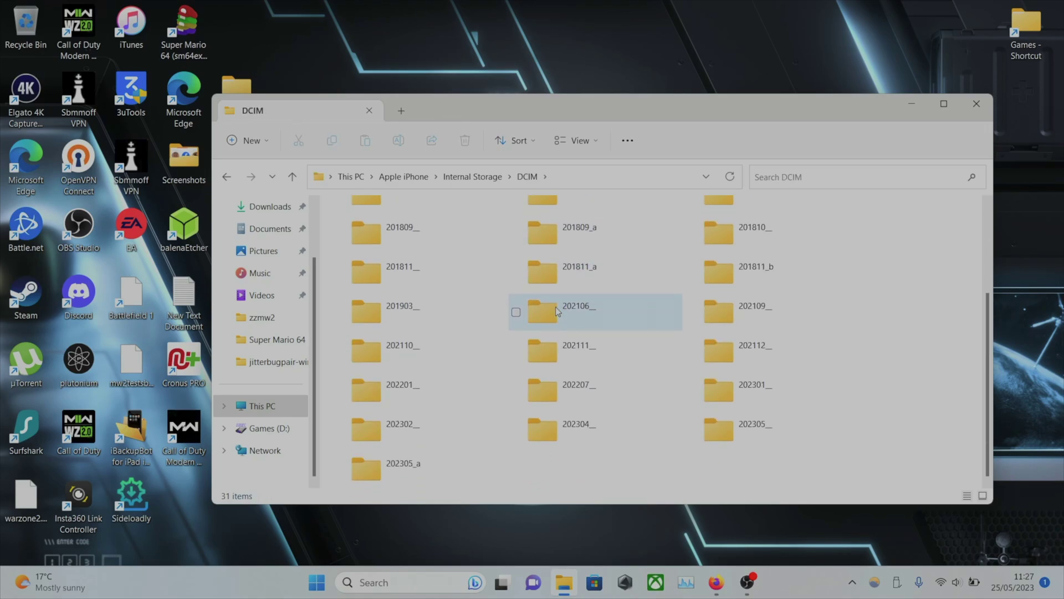
{"action": "scroll", "coordinate": [555, 307], "scroll_direction": "up", "scroll_amount": 3}
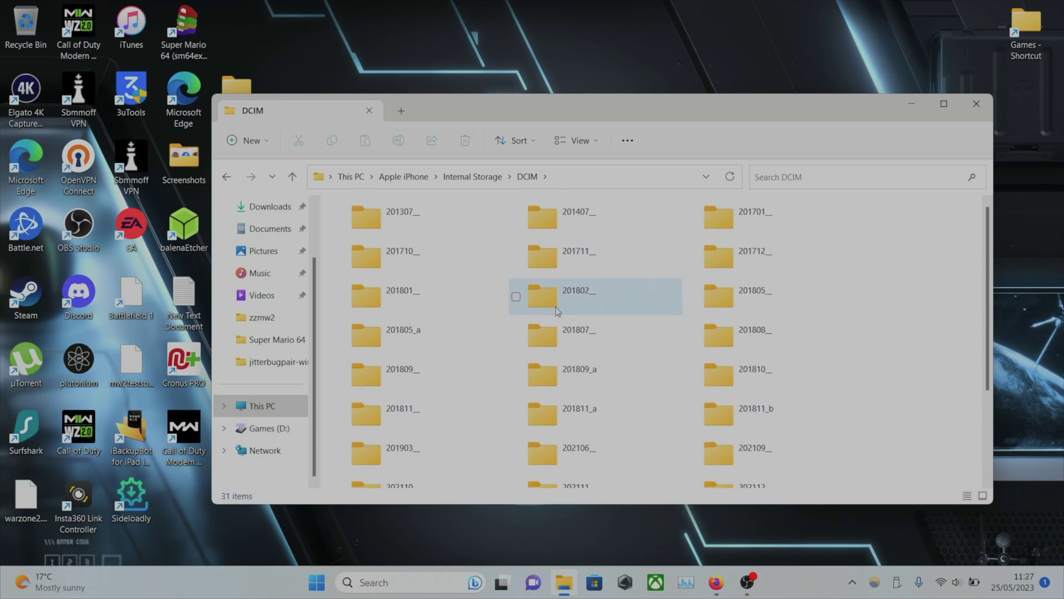
{"action": "double_click", "coordinate": [442, 218]}
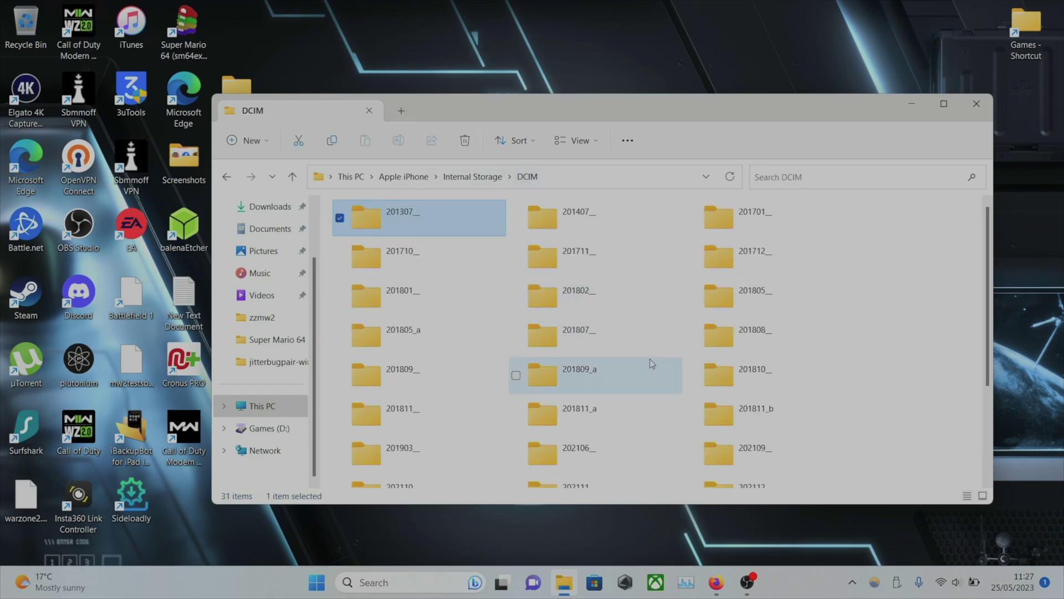
{"action": "scroll", "coordinate": [649, 358], "scroll_direction": "down", "scroll_amount": 3}
Open 202304_ and copy all 21 of its files (66.3 MB).
{"action": "double_click", "coordinate": [583, 427]}
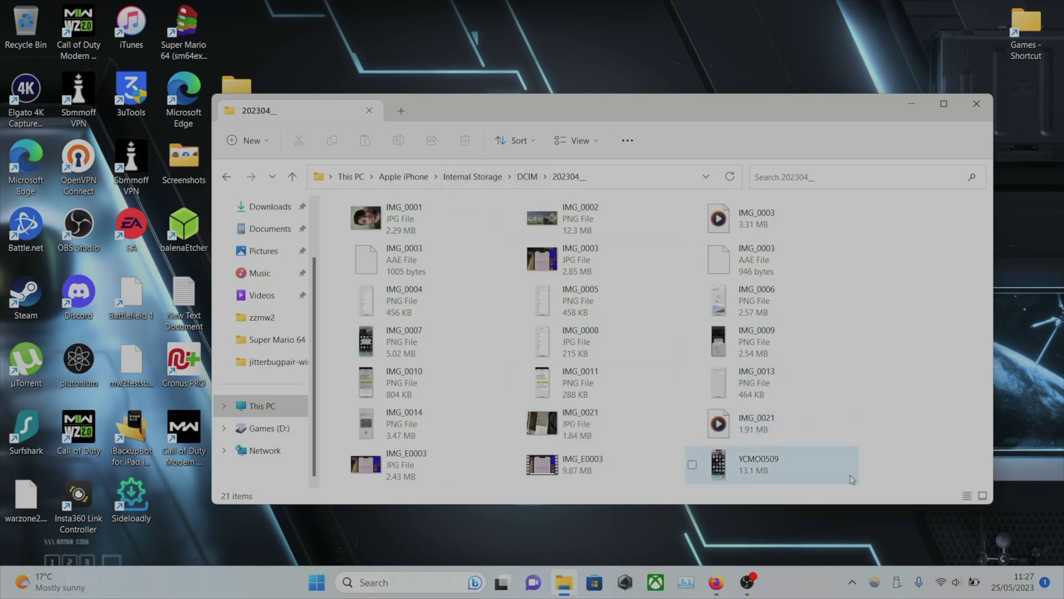
{"action": "left_click_drag", "start_coordinate": [898, 475], "coordinate": [321, 216]}
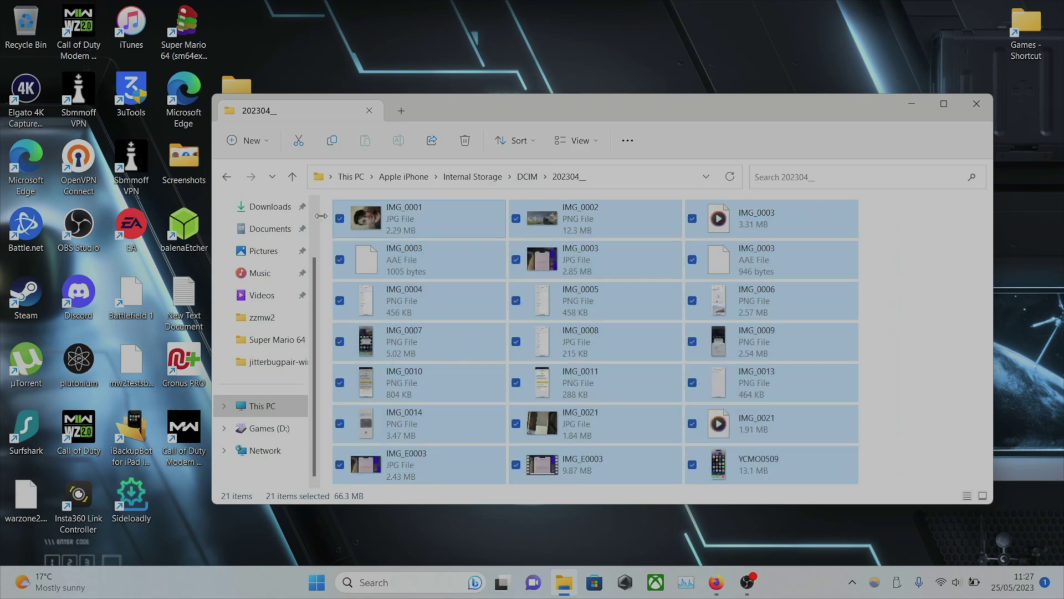
{"action": "right_click", "coordinate": [423, 231]}
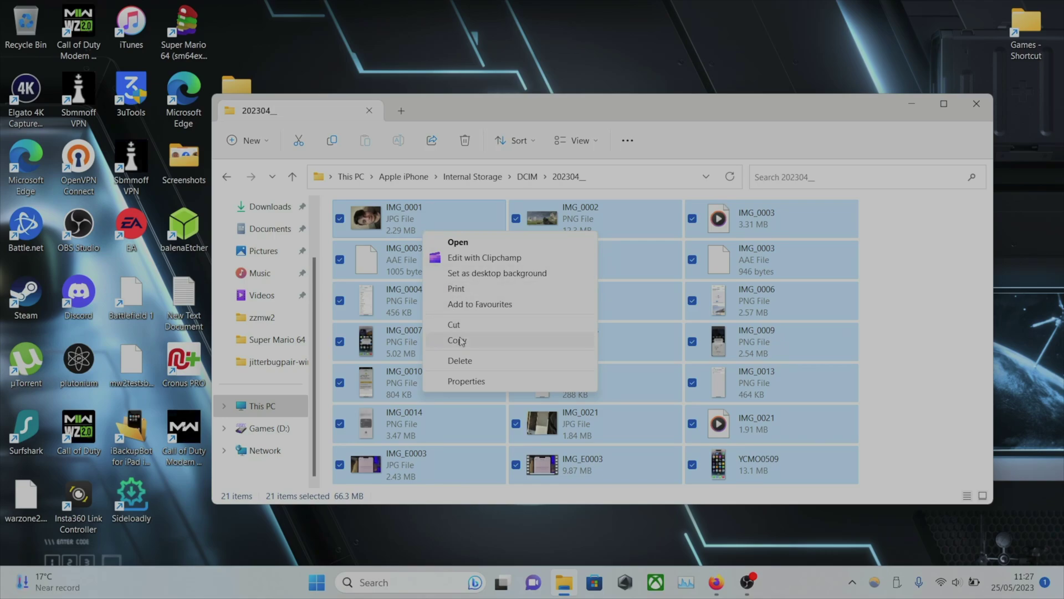
{"action": "left_click", "coordinate": [459, 340]}
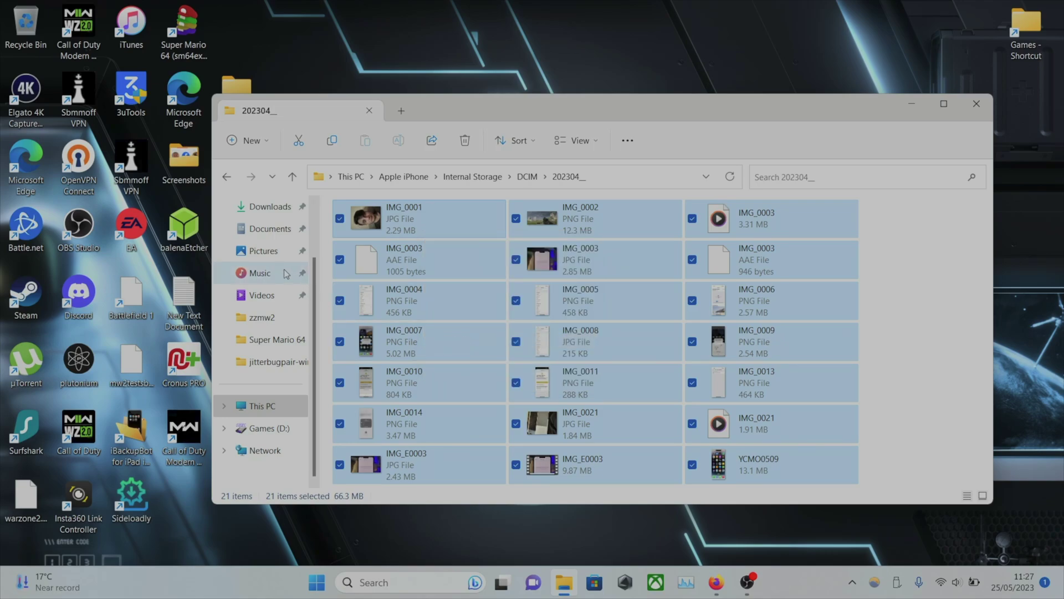
{"action": "scroll", "coordinate": [286, 273], "scroll_direction": "up", "scroll_amount": 2}
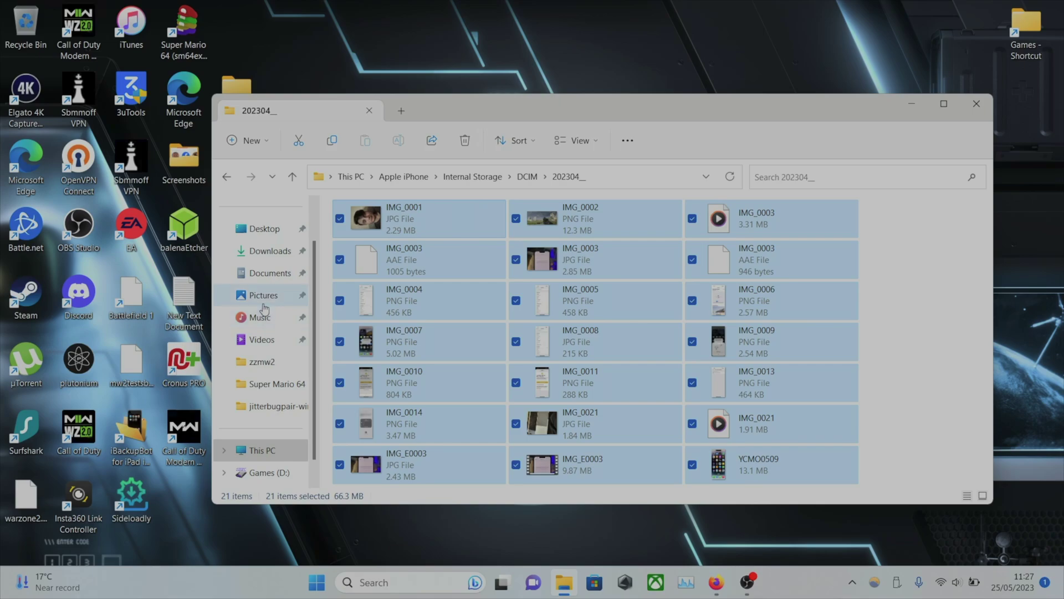
Create a new folder named 'nnd' inside Pictures.
{"action": "left_click", "coordinate": [259, 298]}
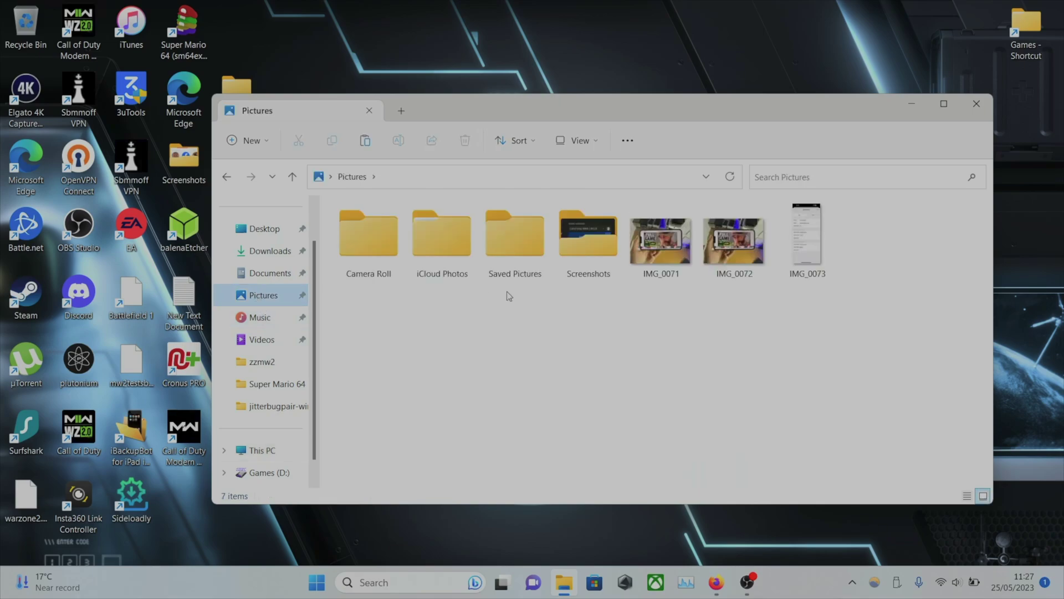
{"action": "right_click", "coordinate": [461, 340]}
{"action": "mouse_move", "coordinate": [577, 244]}
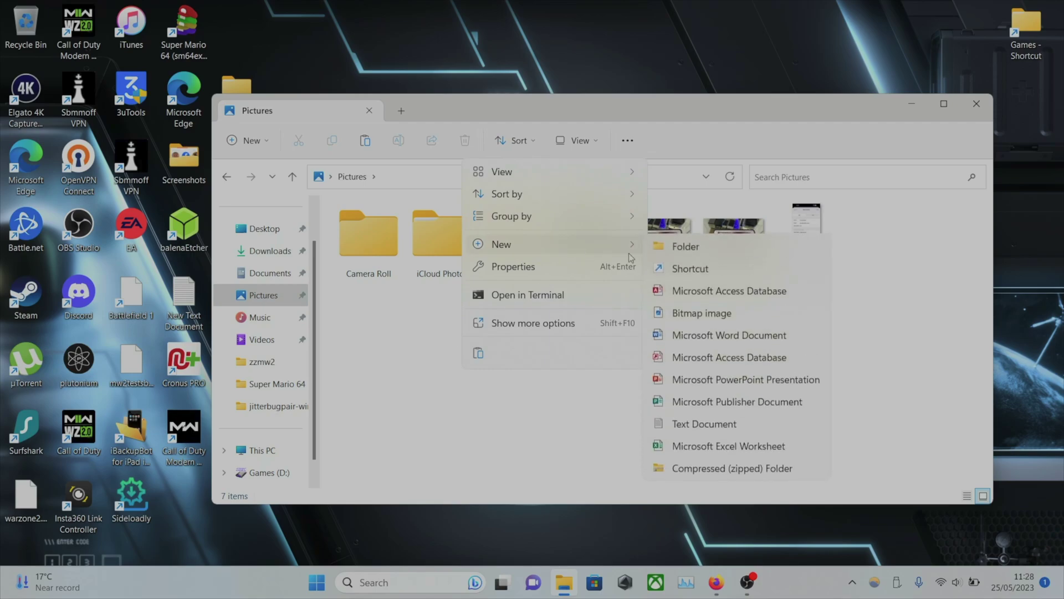
{"action": "left_click", "coordinate": [687, 247]}
{"action": "type", "text": "nnd"}
{"action": "key", "text": "Return"}
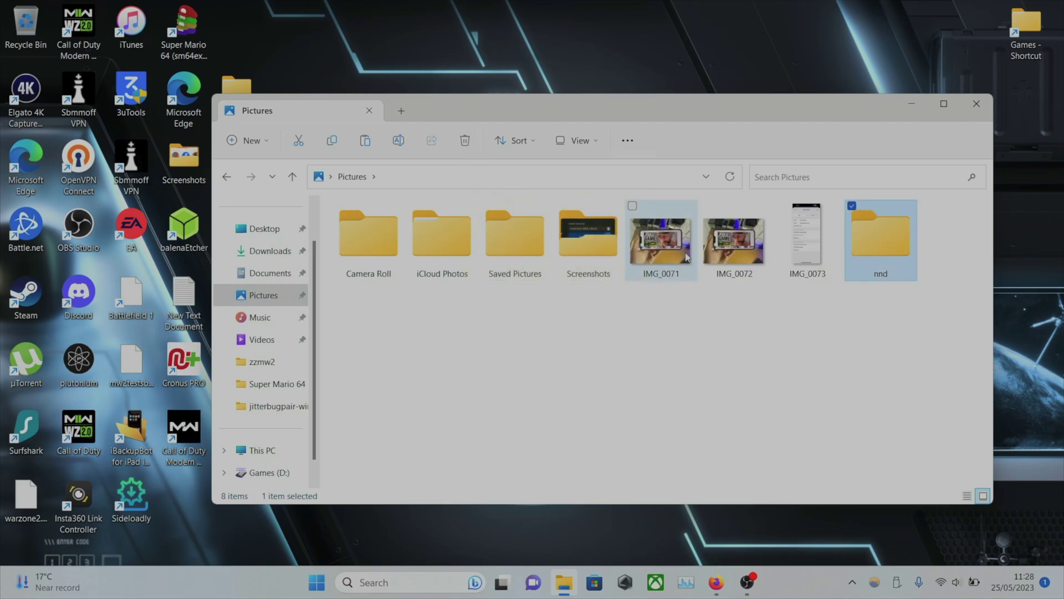
Open nnd and paste the 21 copied iPhone files into it.
{"action": "double_click", "coordinate": [876, 211]}
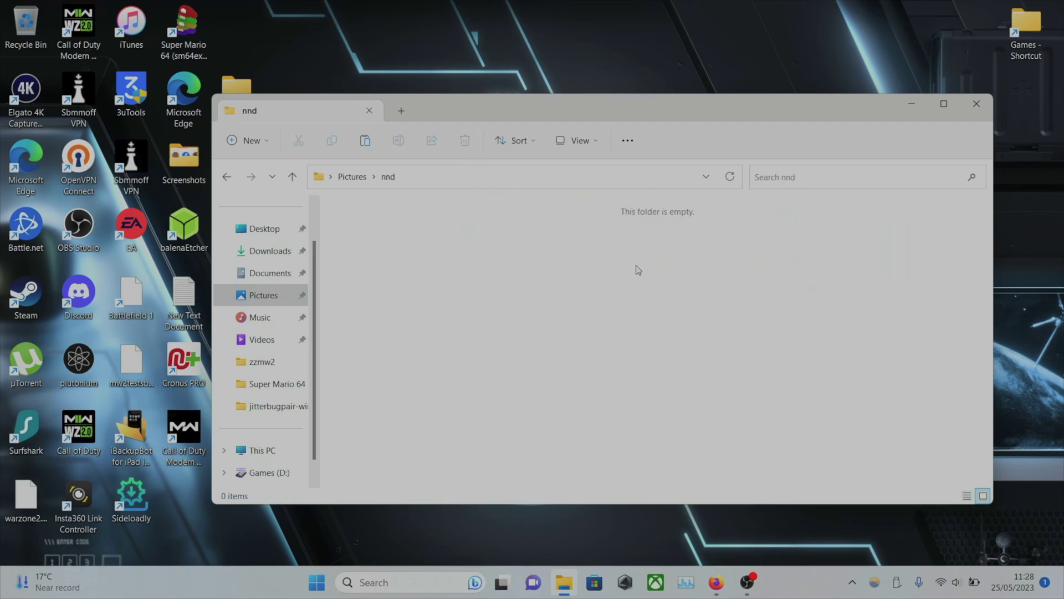
{"action": "right_click", "coordinate": [427, 291]}
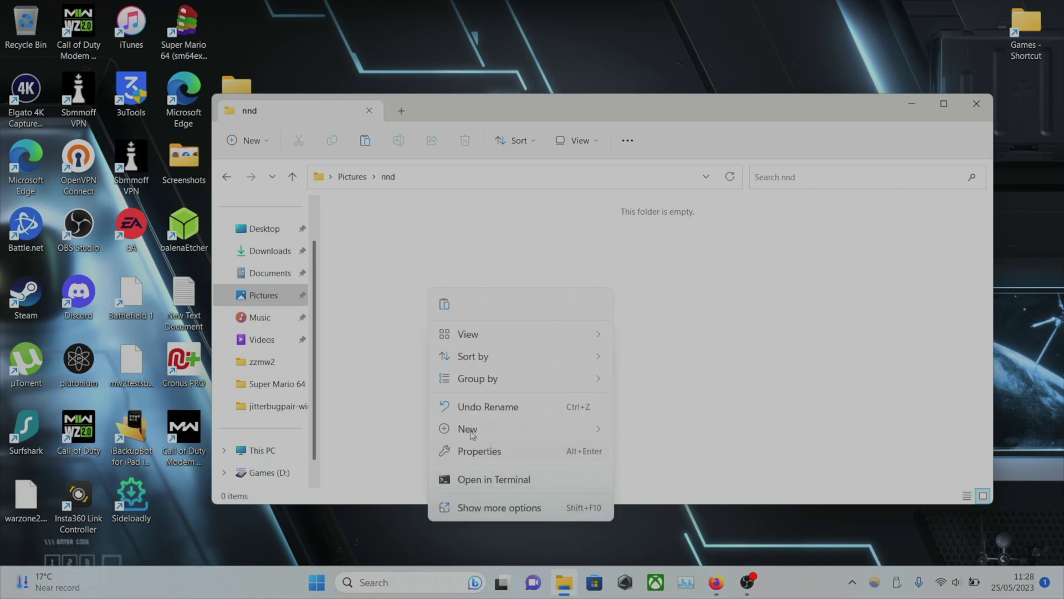
{"action": "mouse_move", "coordinate": [491, 436]}
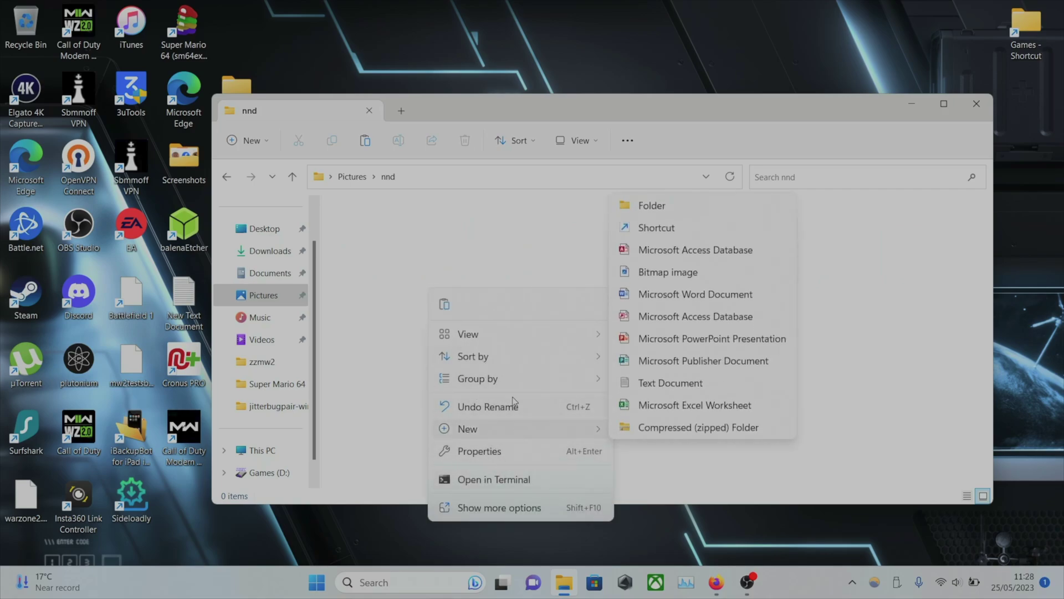
{"action": "mouse_move", "coordinate": [494, 333]}
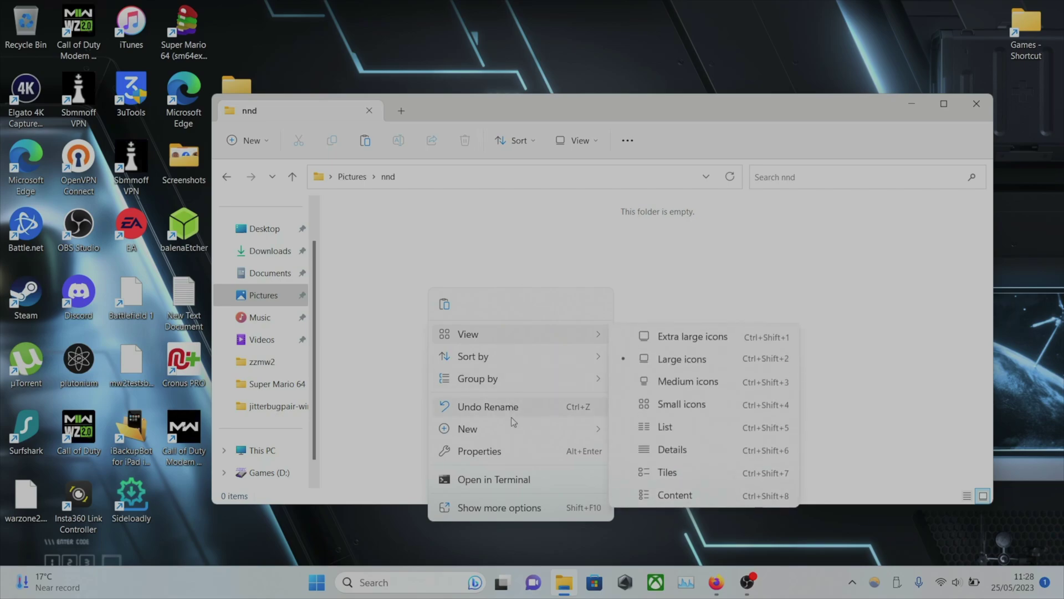
{"action": "left_click", "coordinate": [502, 225]}
{"action": "right_click", "coordinate": [420, 285]}
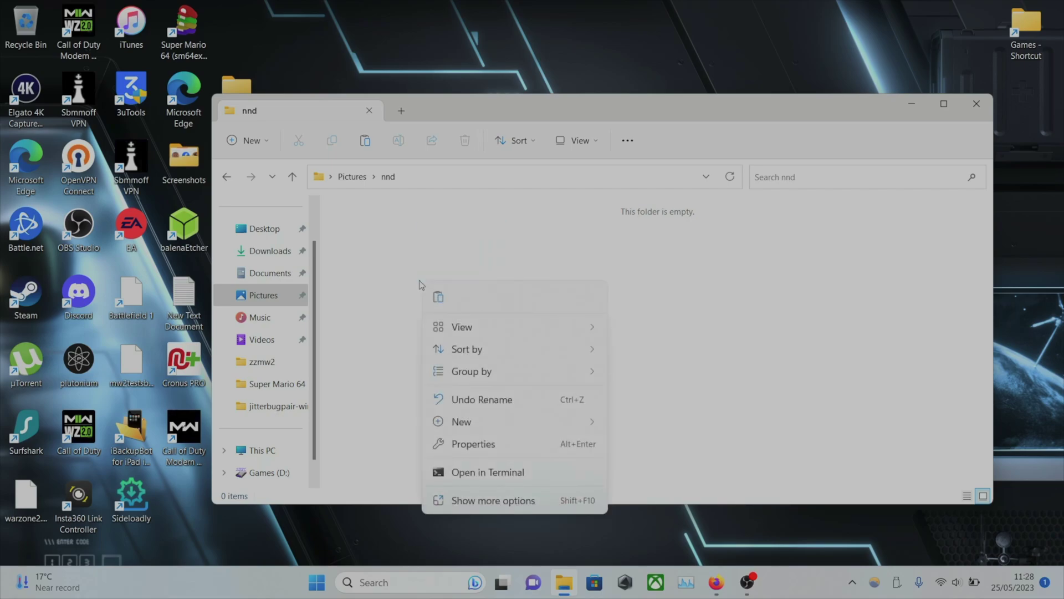
{"action": "left_click", "coordinate": [442, 308]}
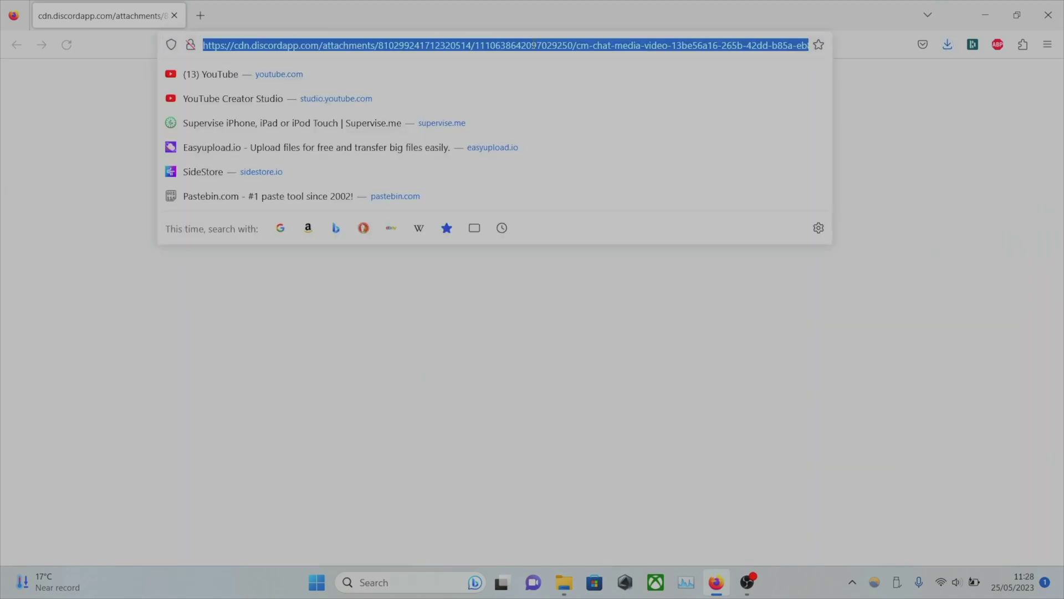
Load itunes.apple.com in Firefox and scroll down through Apple's iTunes download page.
{"action": "type", "text": "itunes.apple.com/"}
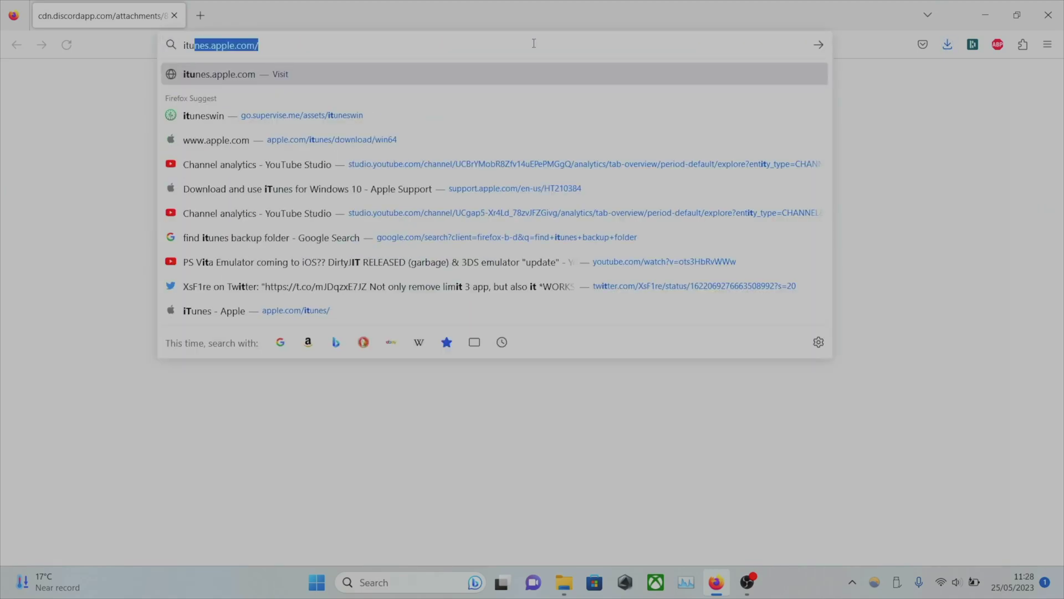
{"action": "key", "text": "Right"}
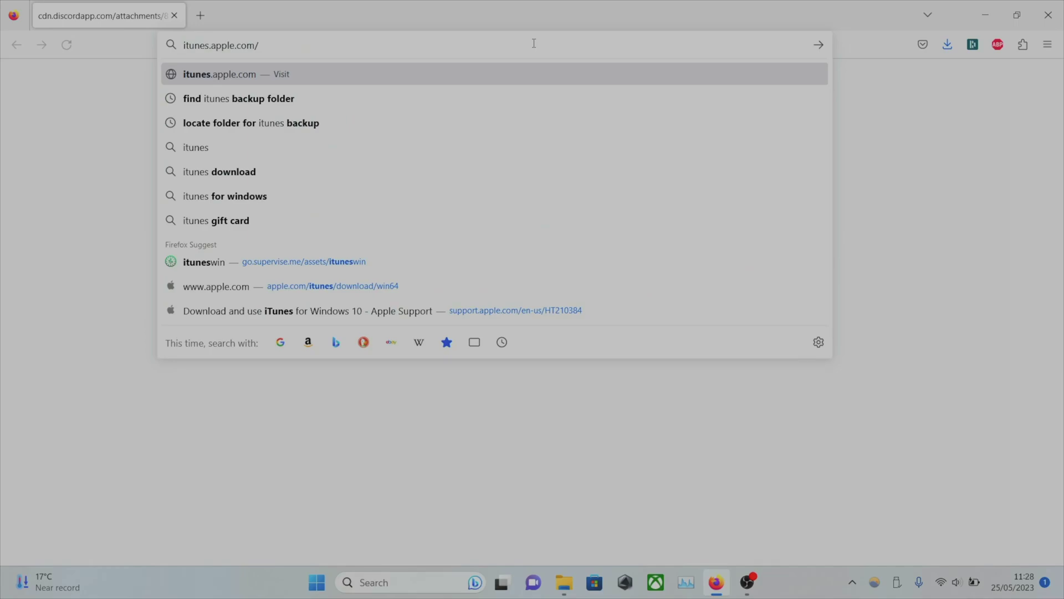
{"action": "key", "text": "Return"}
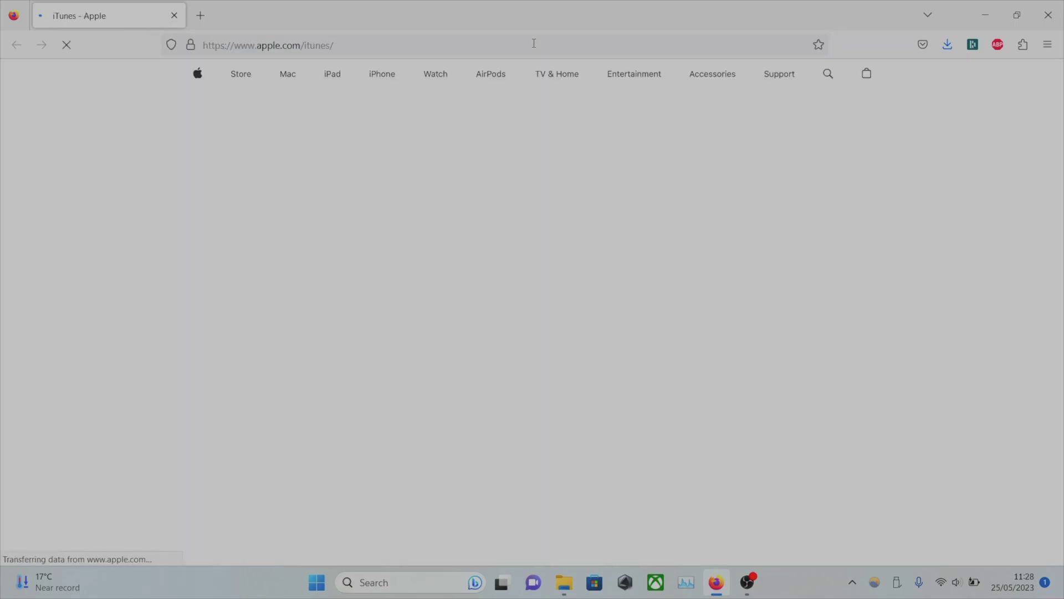
{"action": "scroll", "coordinate": [558, 288], "scroll_direction": "down", "scroll_amount": 2}
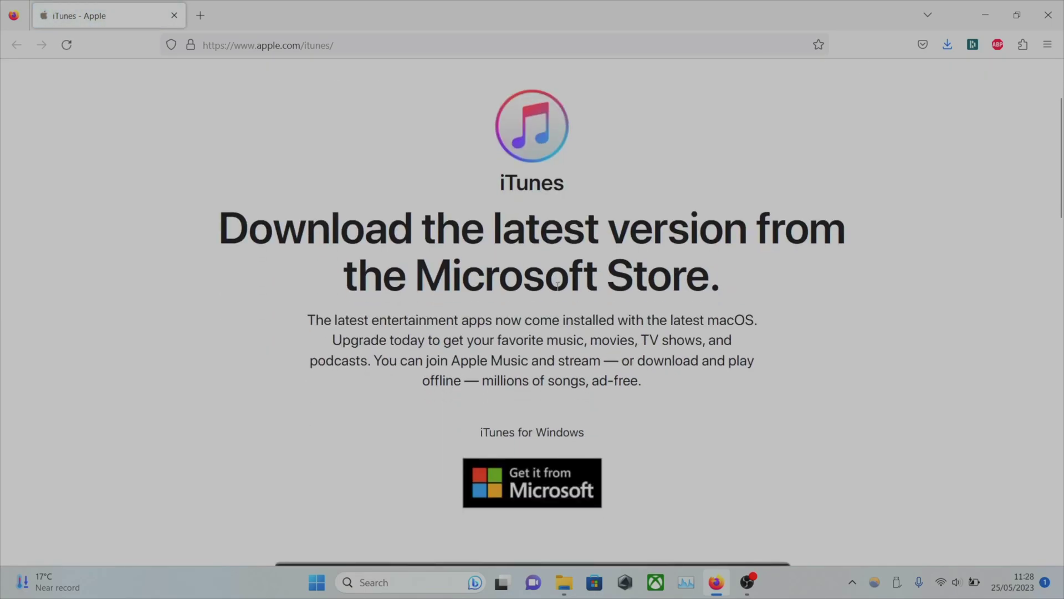
{"action": "scroll", "coordinate": [476, 256], "scroll_direction": "down", "scroll_amount": 3}
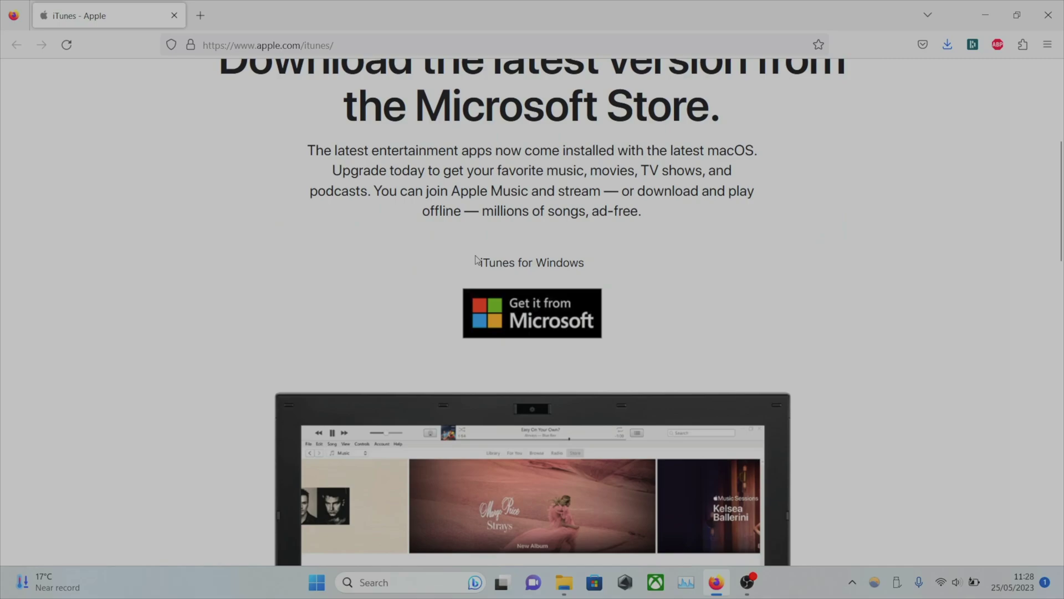
{"action": "scroll", "coordinate": [476, 259], "scroll_direction": "down", "scroll_amount": 8}
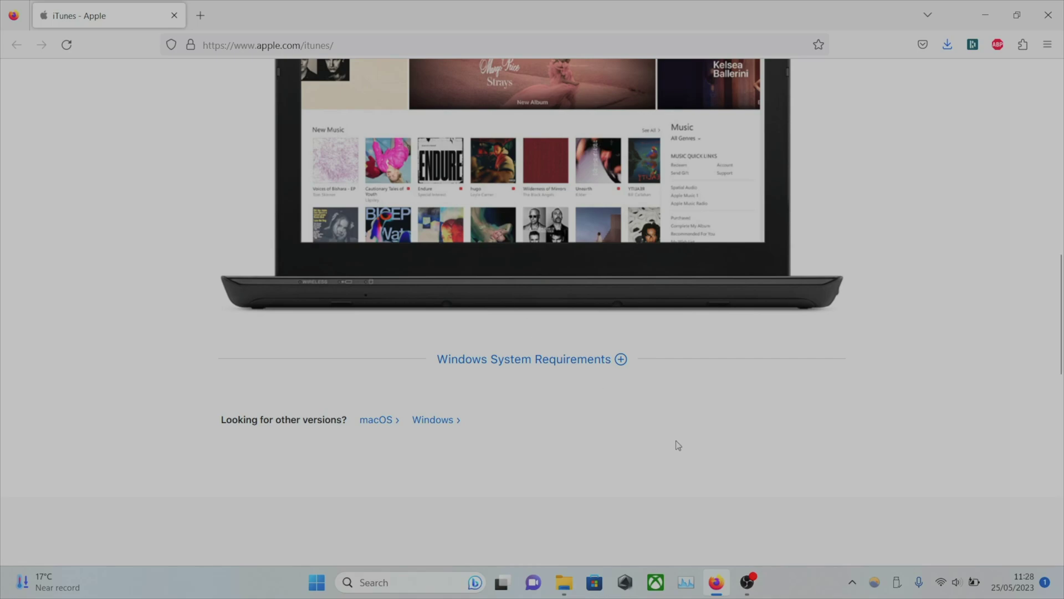
Close Firefox and bring forward the nnd folder window with the 21 copied iPhone files.
{"action": "left_click", "coordinate": [1058, 6]}
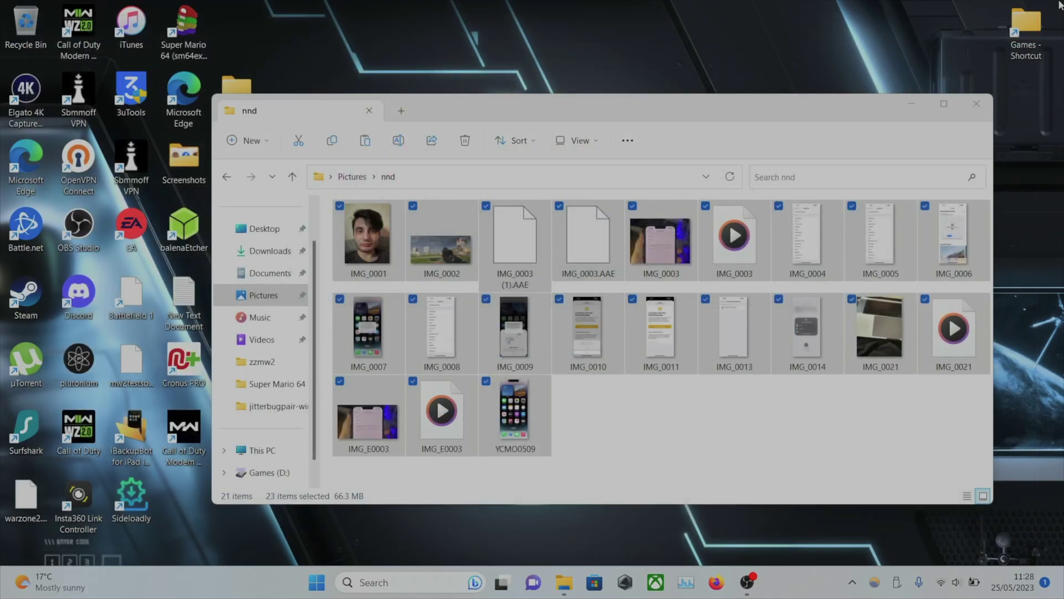
{"action": "left_click", "coordinate": [751, 113]}
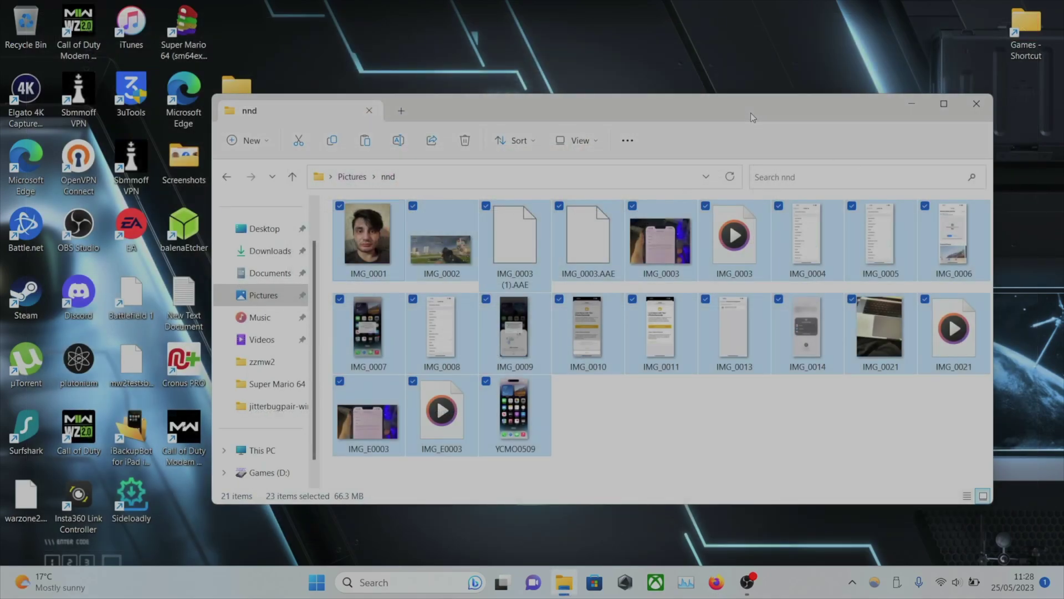